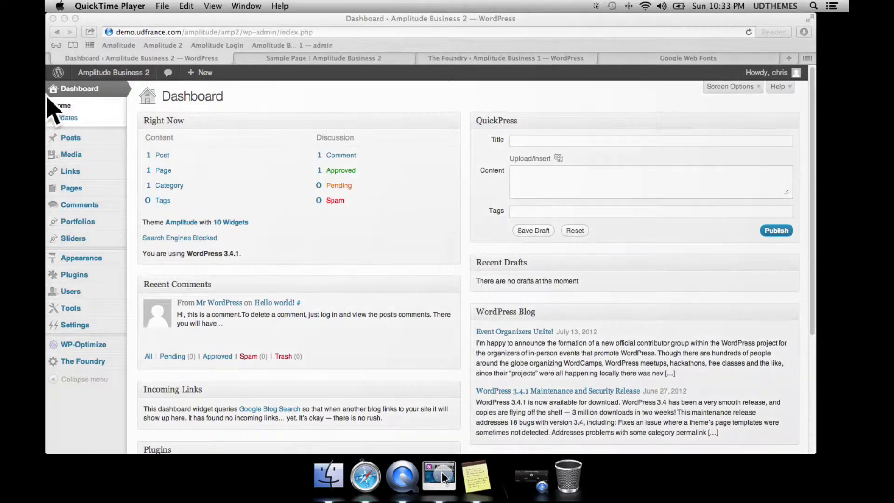
# - Add a new post category named 'Category 1' from Posts > Categories
pyautogui.click(76, 140)
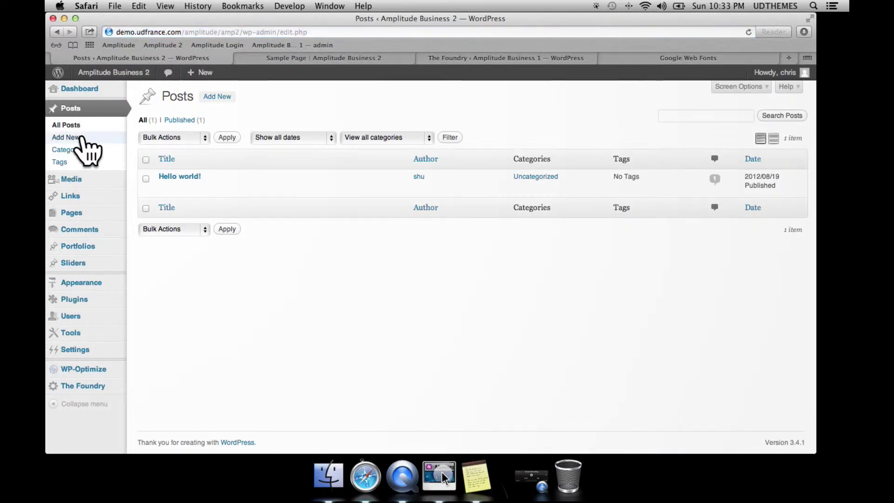
pyautogui.click(76, 152)
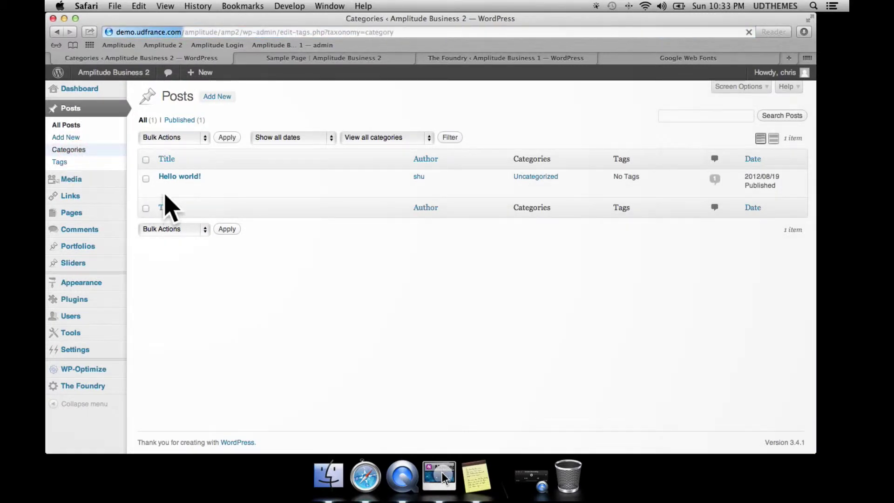
pyautogui.click(191, 172)
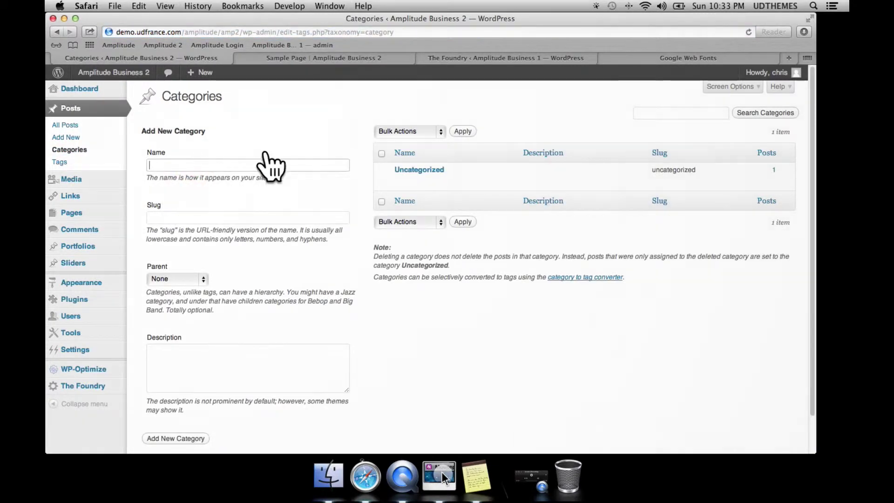
pyautogui.scroll(-1, 302, 156)
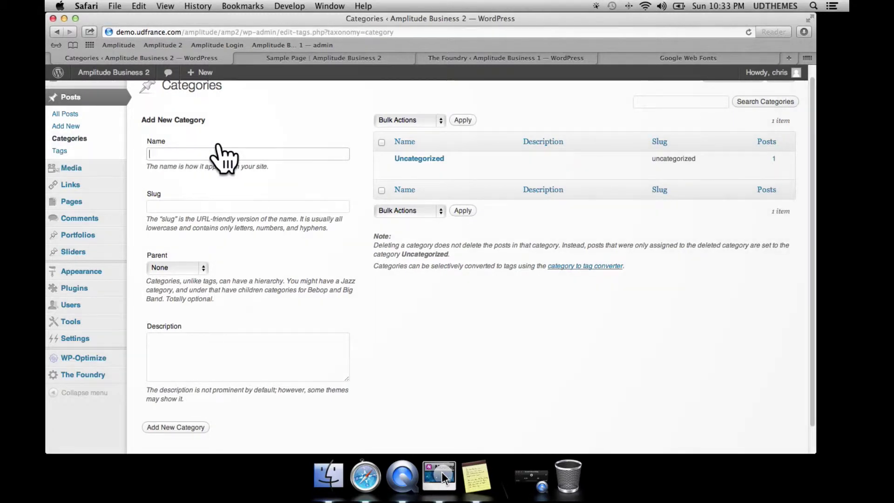
pyautogui.scroll(-1, 217, 149)
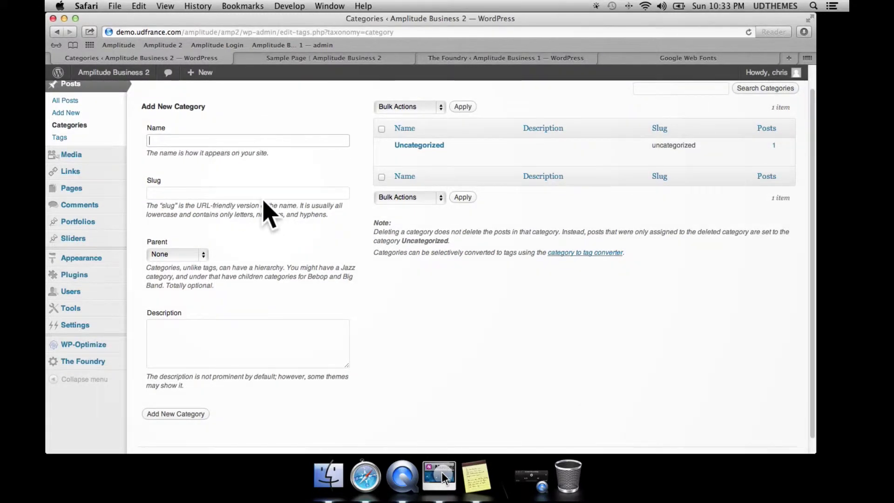
pyautogui.scroll(1, 270, 190)
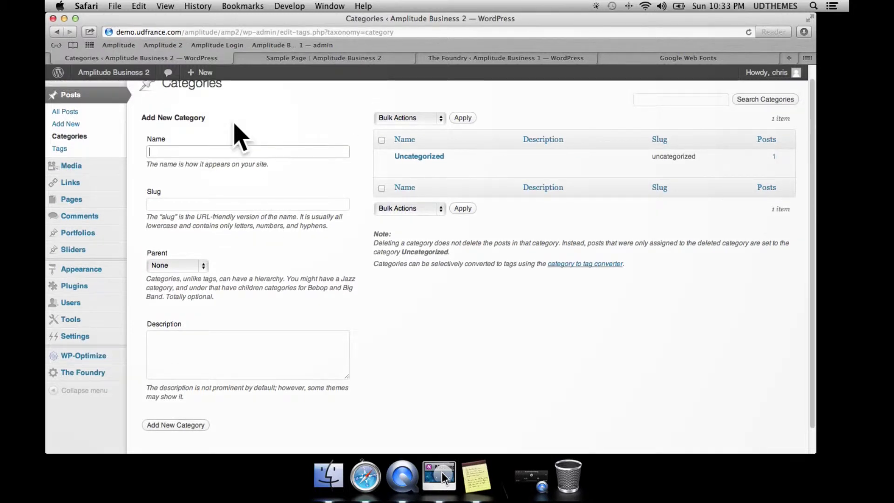
pyautogui.write('c')
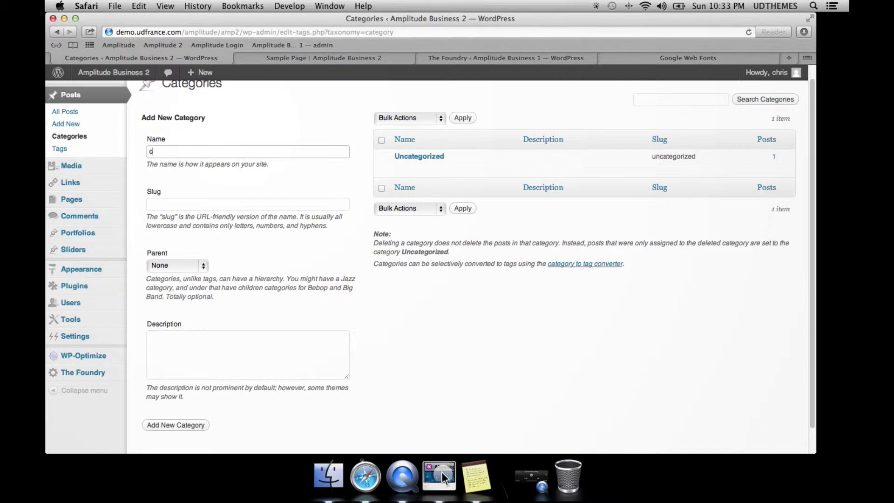
pyautogui.press('BackSpace')
pyautogui.press('BackSpace')
pyautogui.write('Categr')
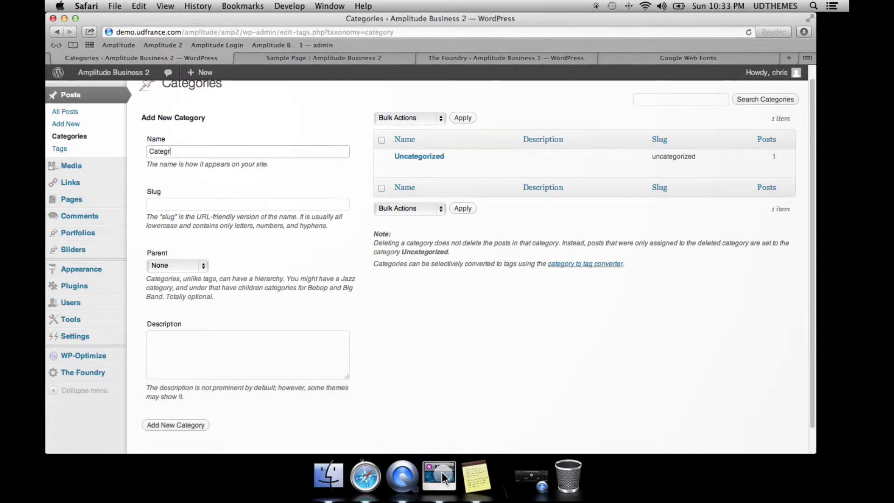
pyautogui.press('BackSpace')
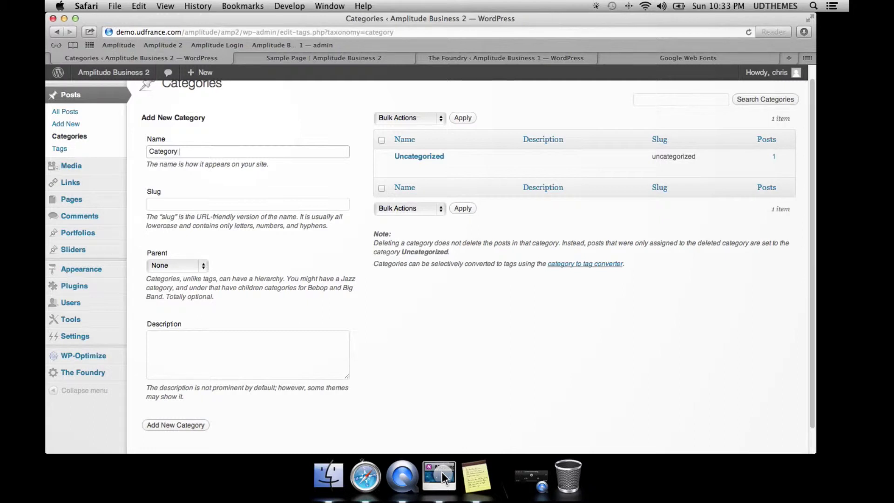
pyautogui.write('1')
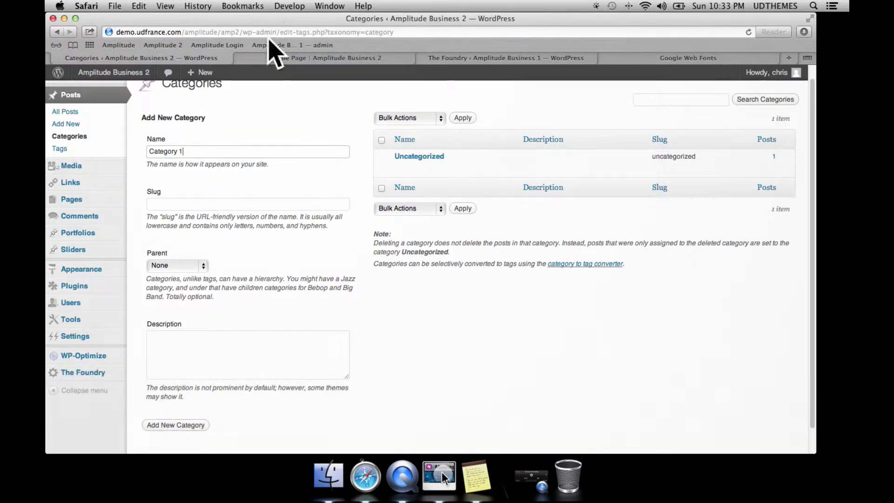
pyautogui.click(183, 424)
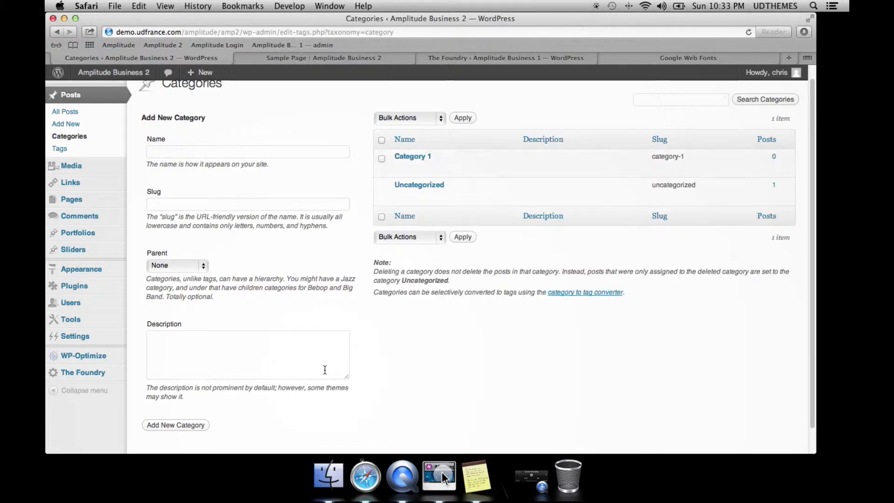
# - Add two more categories named 'Category 2' and 'Category 3'
pyautogui.click(223, 155)
pyautogui.write('Cate')
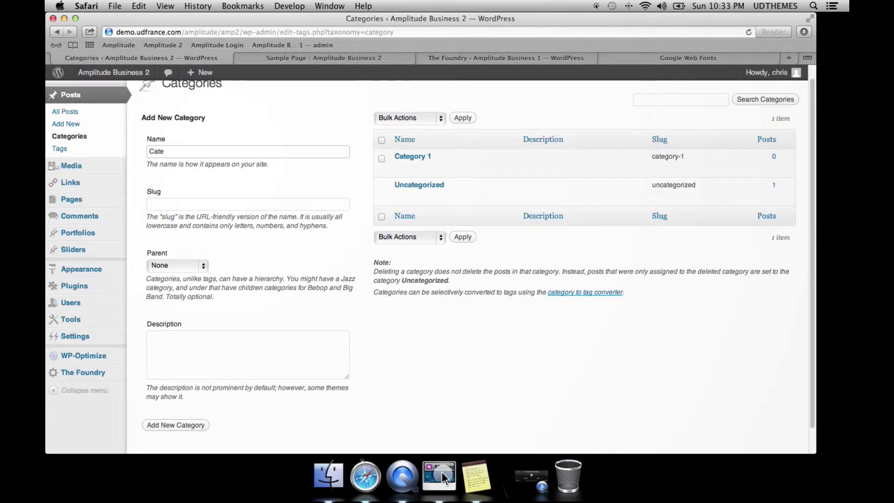
pyautogui.write('gory 2')
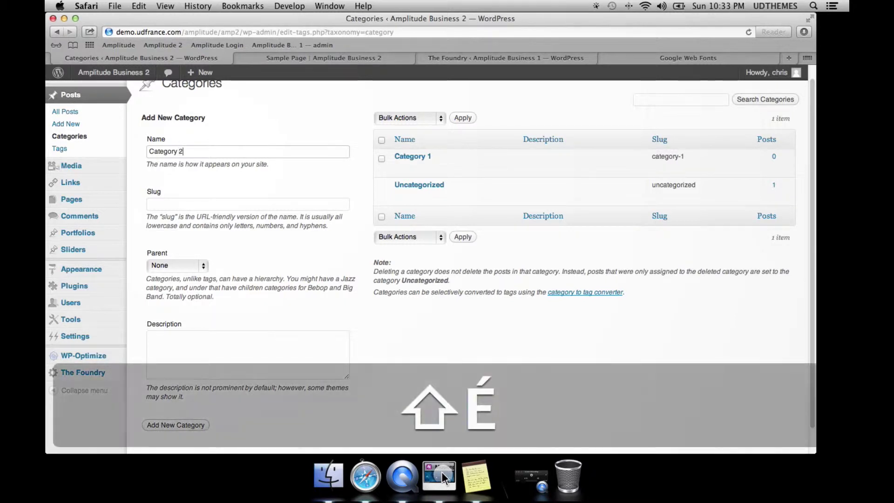
pyautogui.click(190, 425)
pyautogui.click(236, 152)
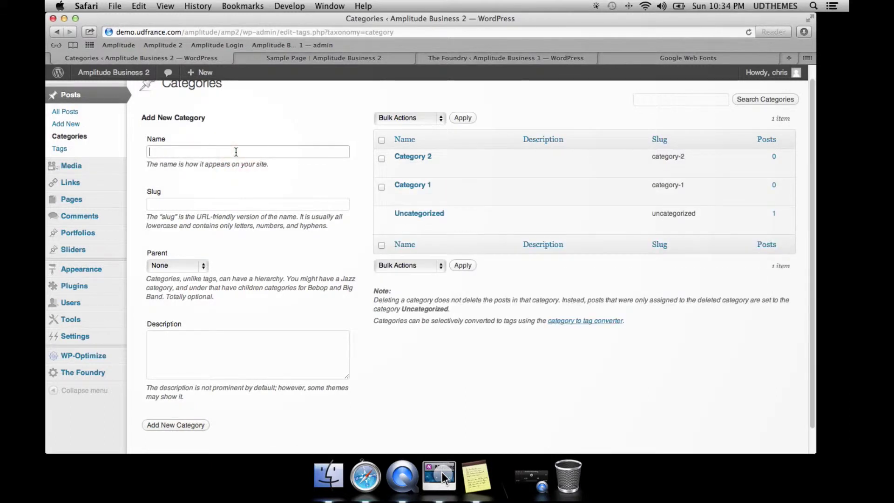
pyautogui.write('Catego')
pyautogui.write('ry 3')
pyautogui.click(177, 427)
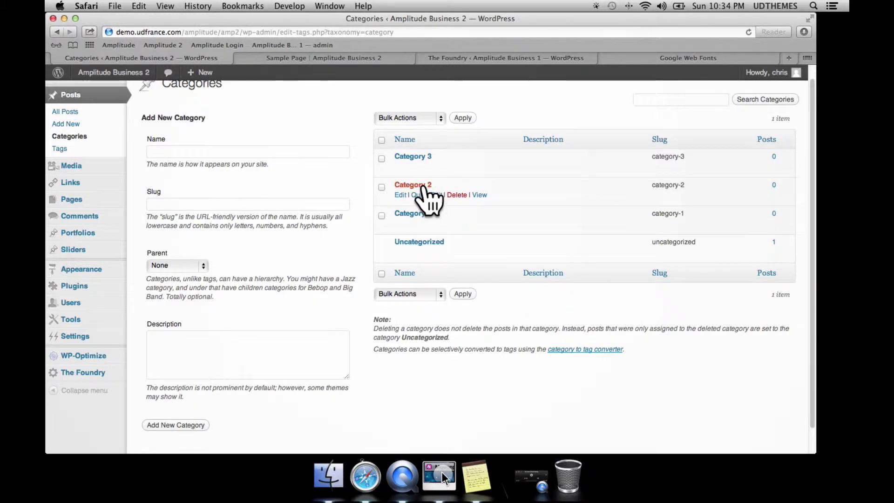
# - Re-save Category 3 through Quick Edit and return to the Posts list
pyautogui.click(421, 167)
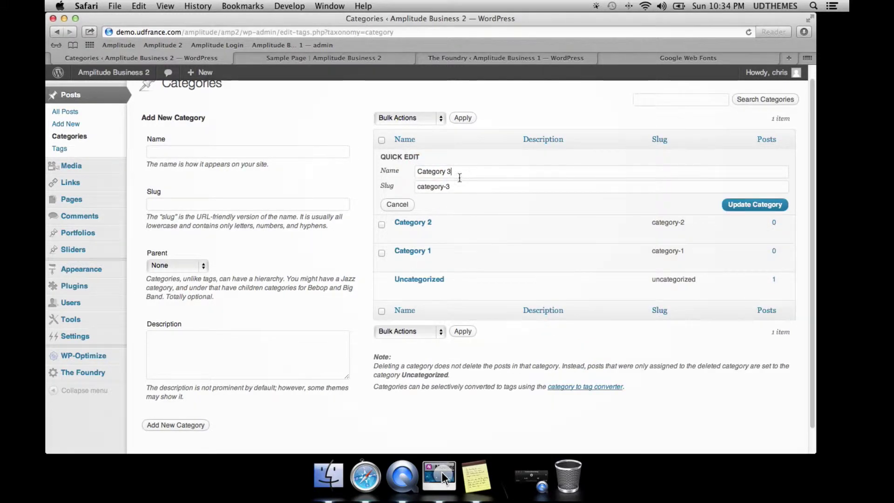
pyautogui.click(746, 205)
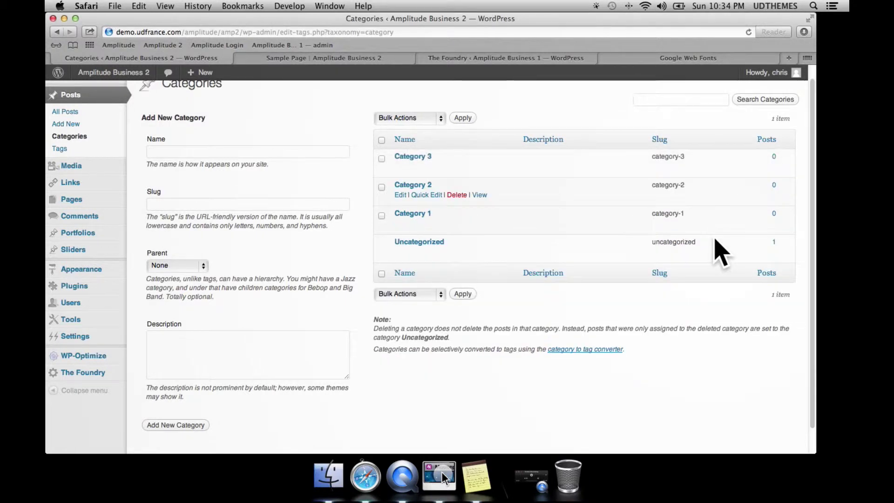
pyautogui.scroll(2, 365, 214)
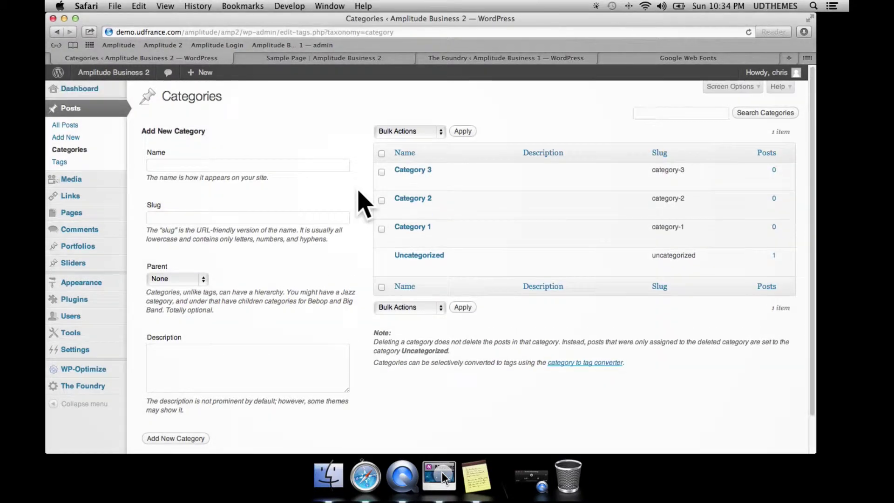
pyautogui.click(64, 125)
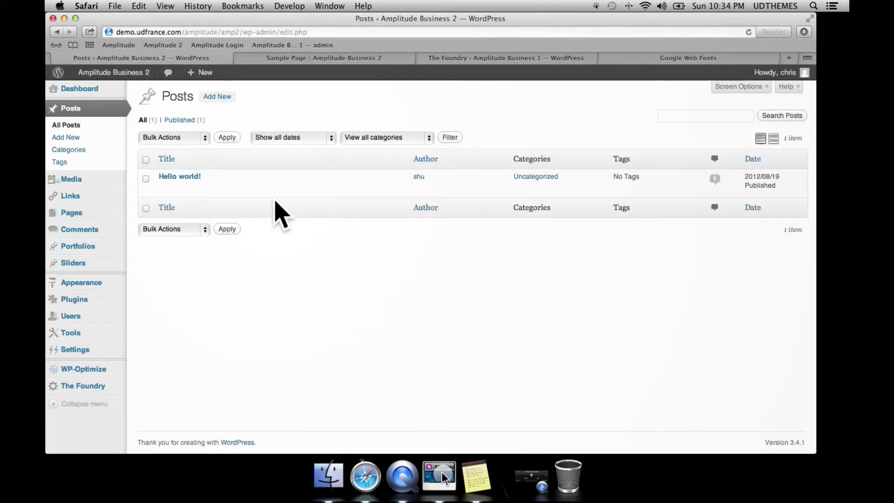
pyautogui.moveTo(179, 176)
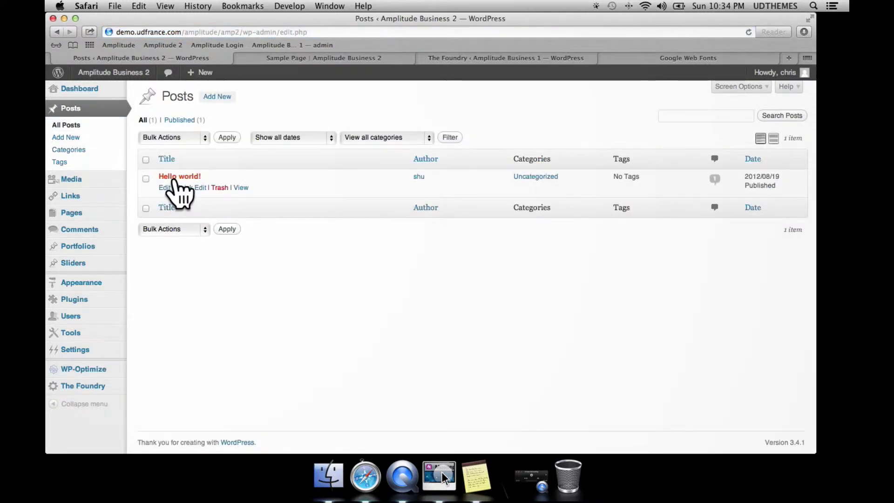
# - Create a new post and title it 'Post 1 - Image'
pyautogui.click(217, 97)
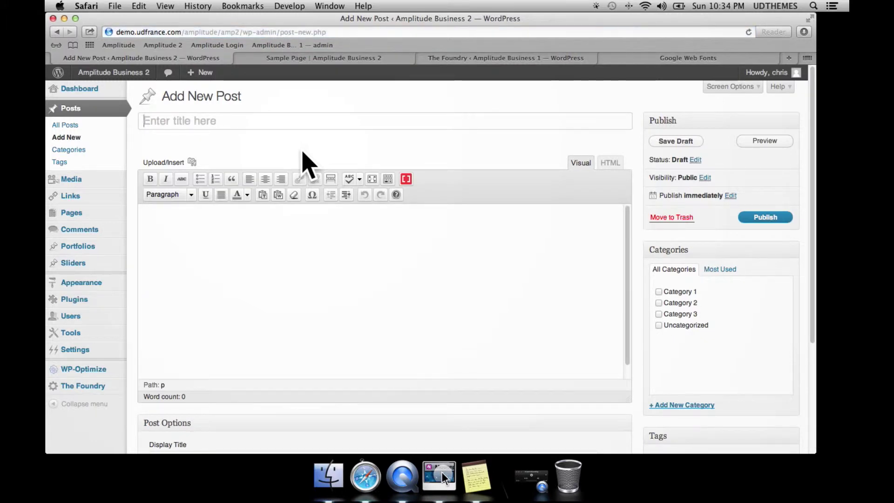
pyautogui.write('Post ')
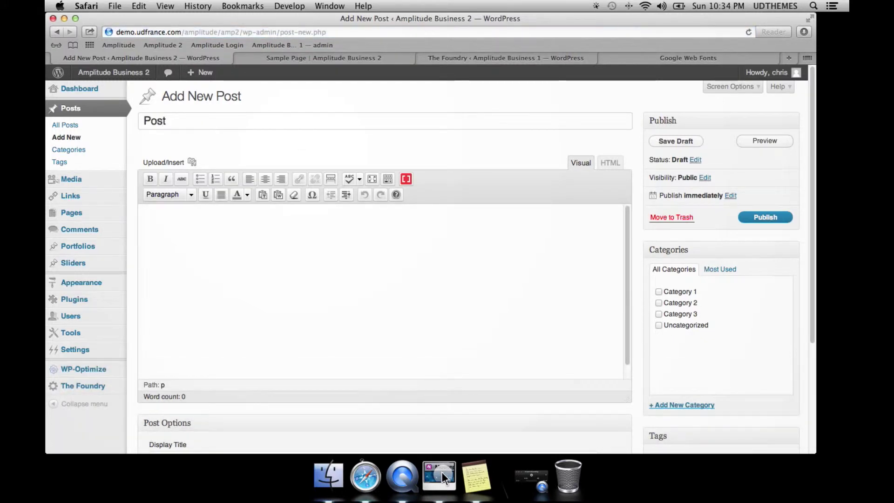
pyautogui.write('1 ')
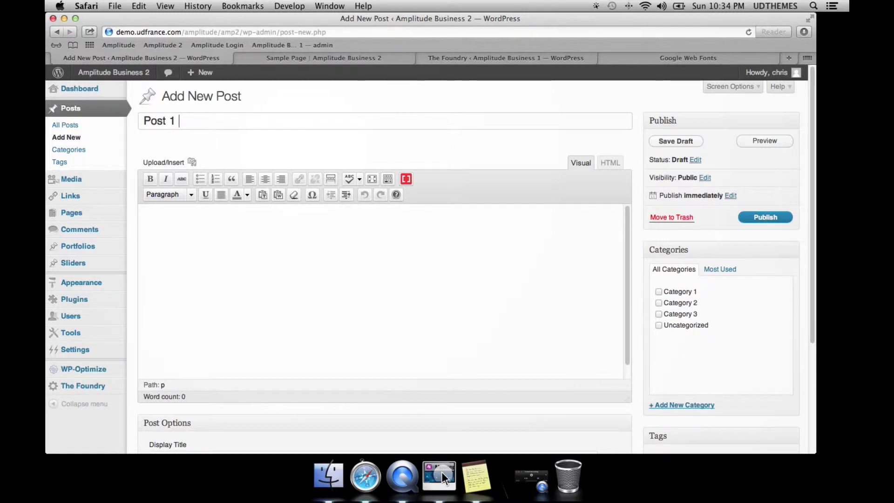
pyautogui.write('- I')
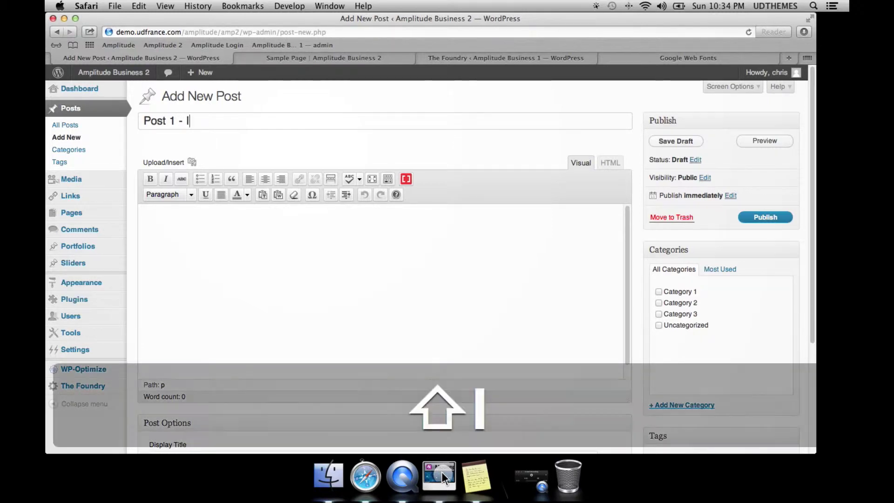
pyautogui.write('mage')
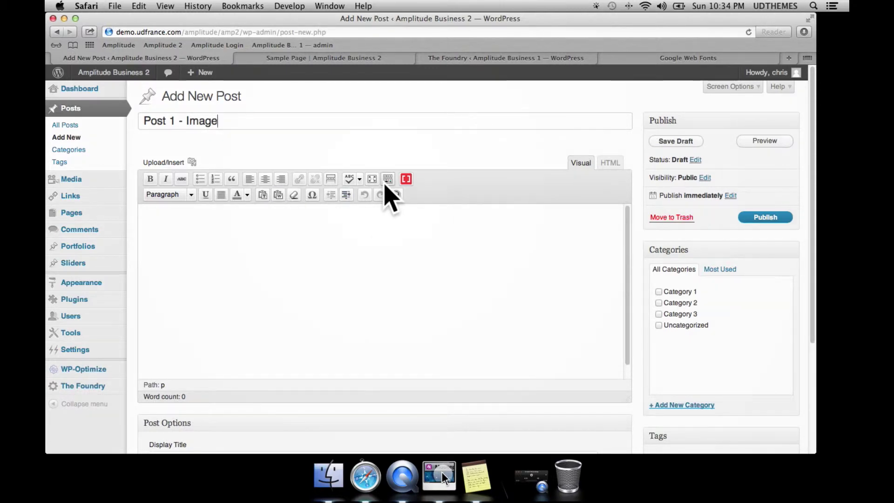
pyautogui.click(192, 162)
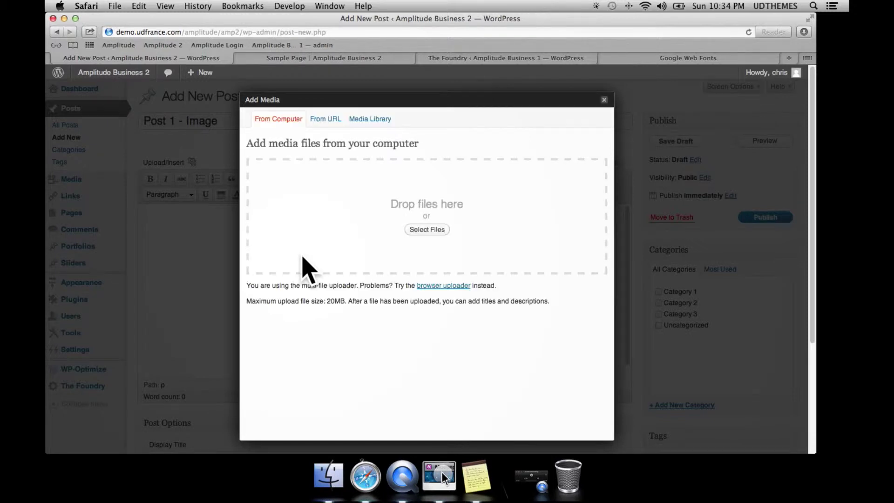
# - Upload leafs-small.jpg from the demo-images slider folder
pyautogui.click(425, 230)
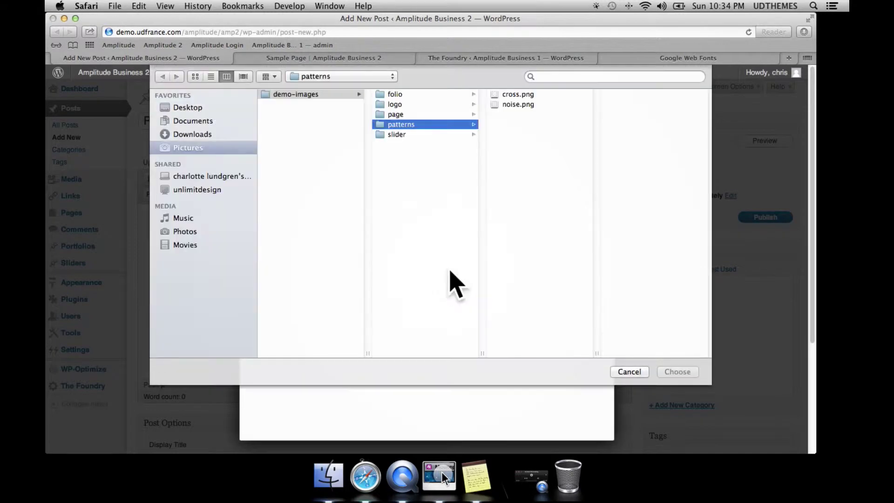
pyautogui.click(399, 114)
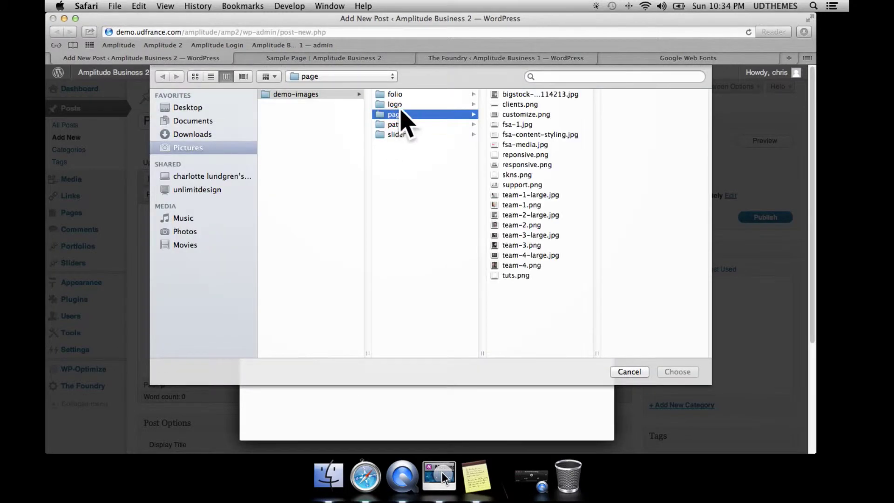
pyautogui.click(416, 135)
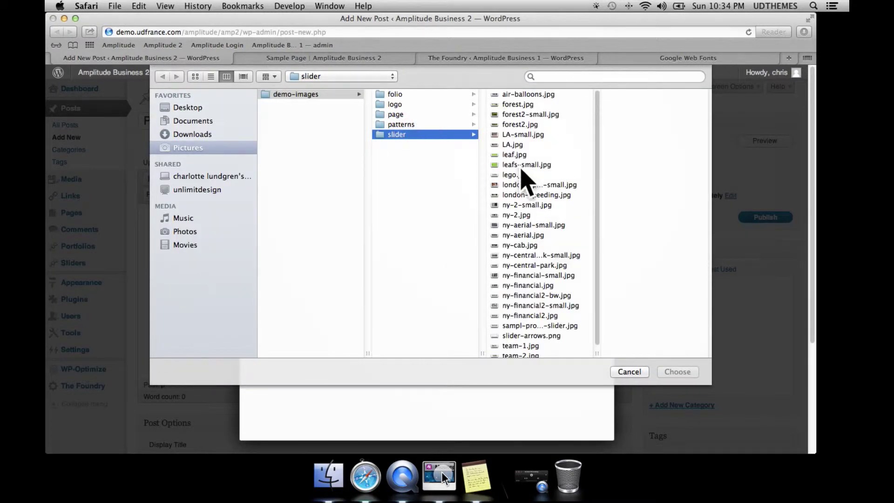
pyautogui.doubleClick(540, 165)
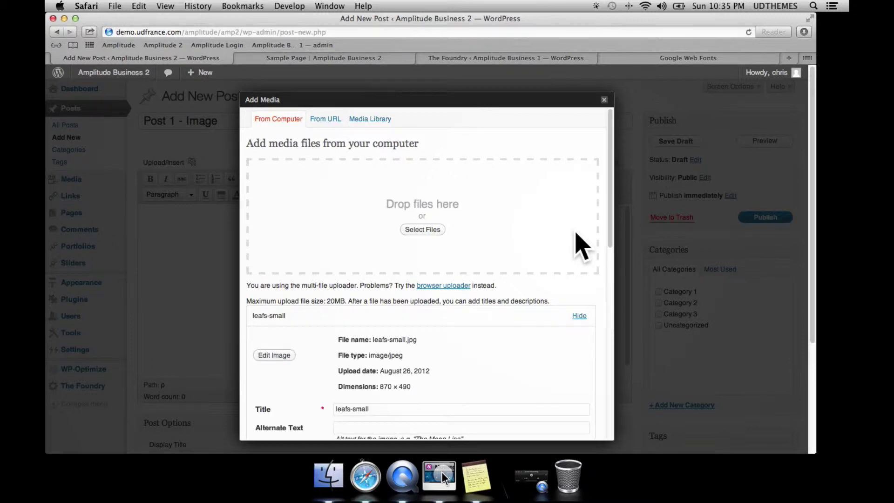
pyautogui.scroll(-2, 580, 247)
# - Set the uploaded image's Display in option to Slider
pyautogui.scroll(-1, 580, 247)
pyautogui.scroll(-2, 581, 246)
pyautogui.scroll(-2, 580, 247)
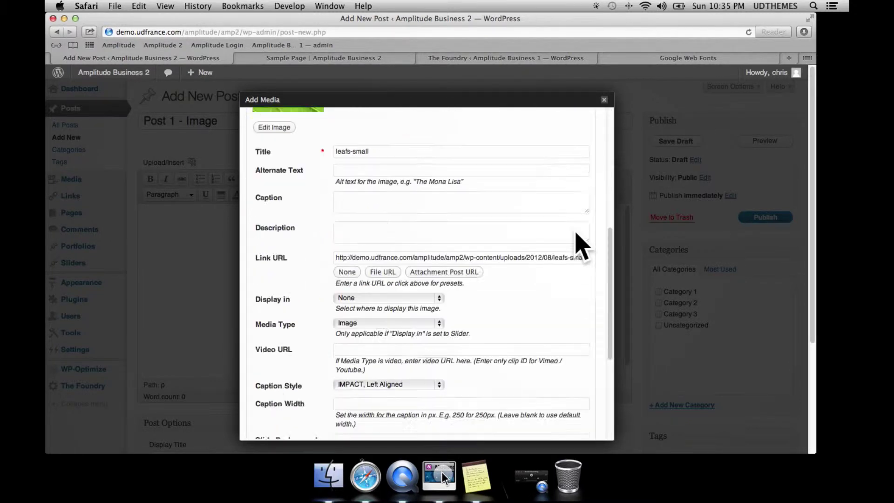
pyautogui.scroll(-3, 580, 246)
pyautogui.scroll(-1, 580, 247)
pyautogui.scroll(1, 581, 247)
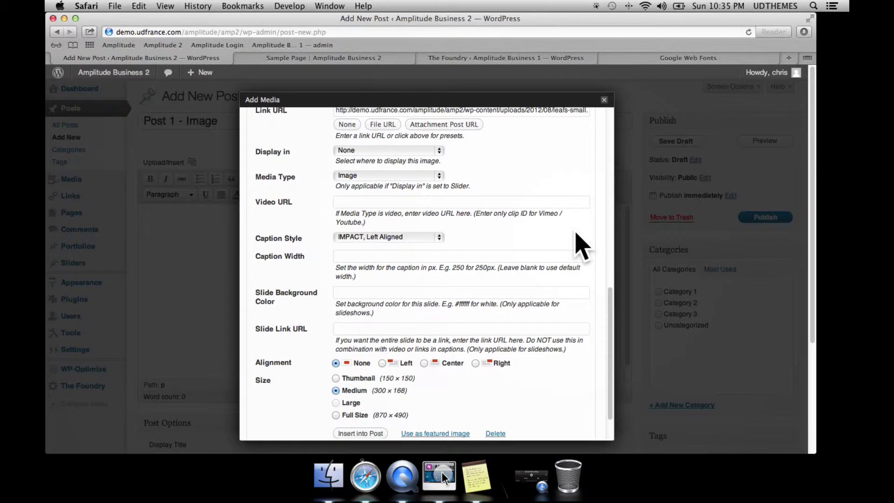
pyautogui.scroll(1, 579, 244)
pyautogui.scroll(1, 579, 243)
pyautogui.scroll(1, 578, 243)
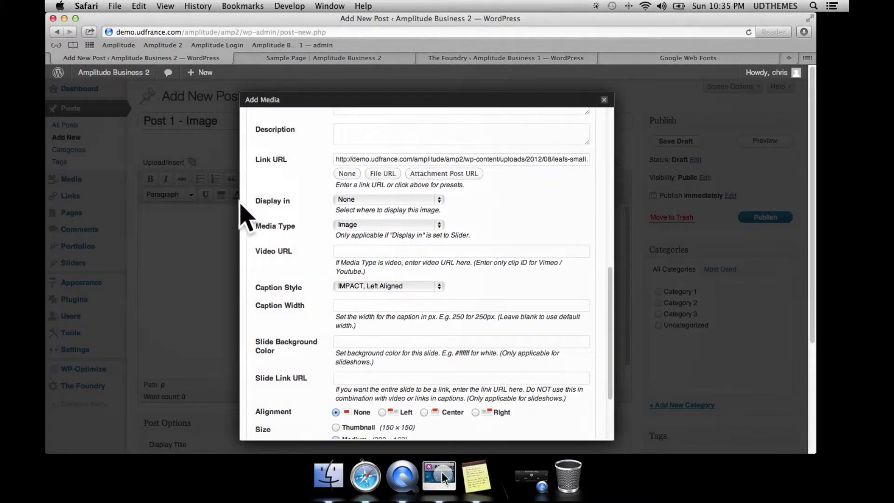
pyautogui.click(395, 199)
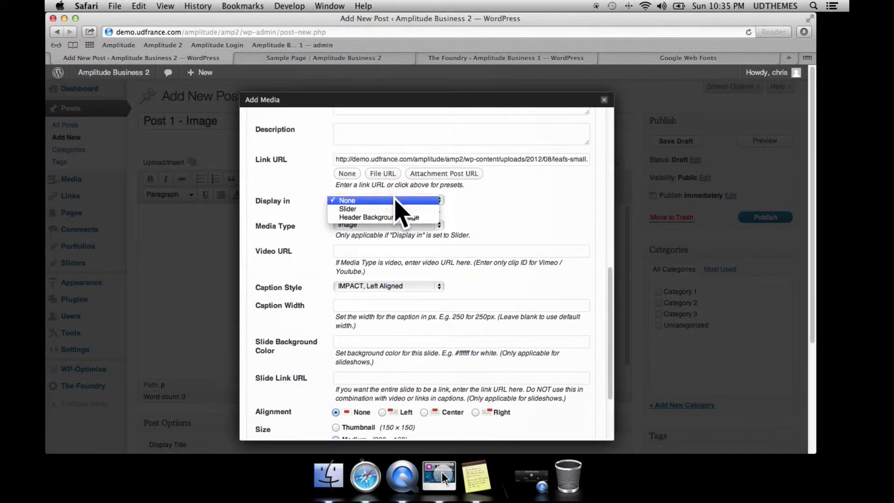
pyautogui.click(405, 208)
# - Give the image the caption 'This is a caption'
pyautogui.scroll(1, 548, 223)
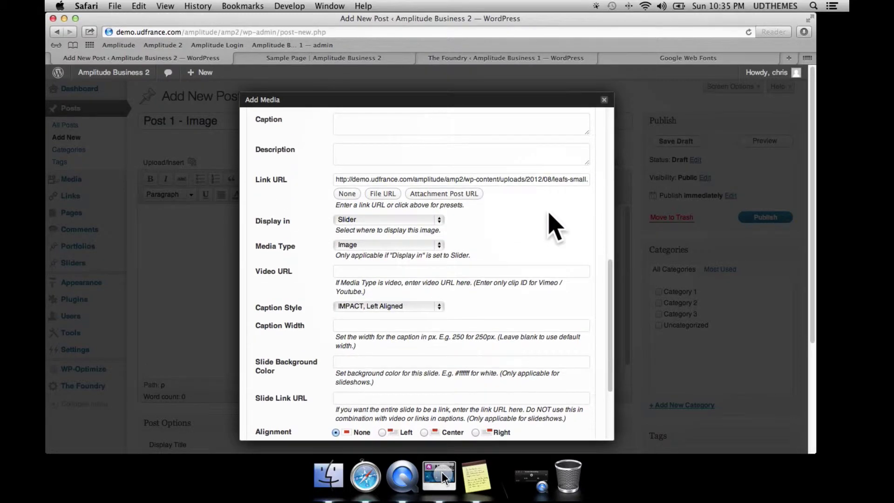
pyautogui.scroll(1, 551, 226)
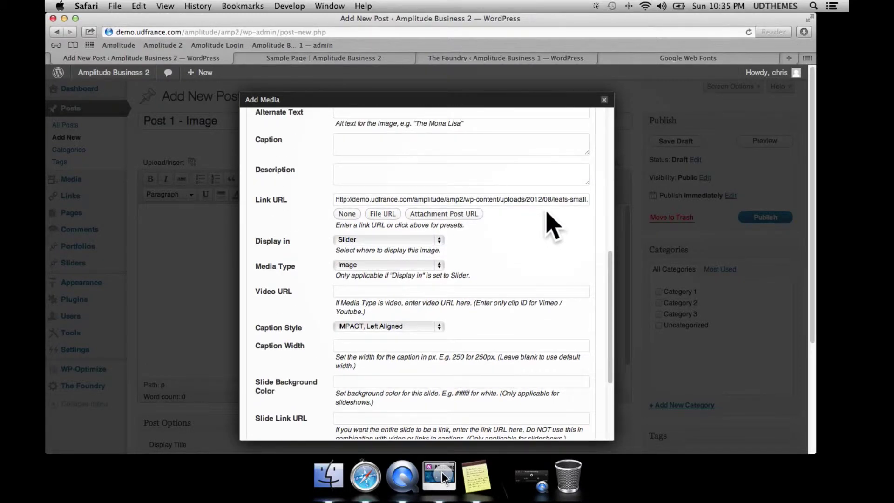
pyautogui.click(379, 144)
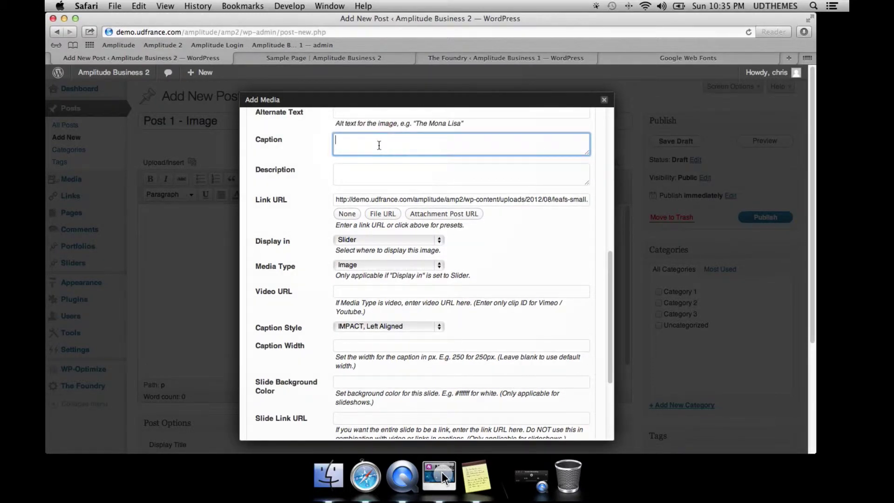
pyautogui.write('This is a caption')
pyautogui.click(540, 250)
# - Give the caption the IMPACT, Left Aligned style and a width of 200
pyautogui.scroll(-1, 540, 250)
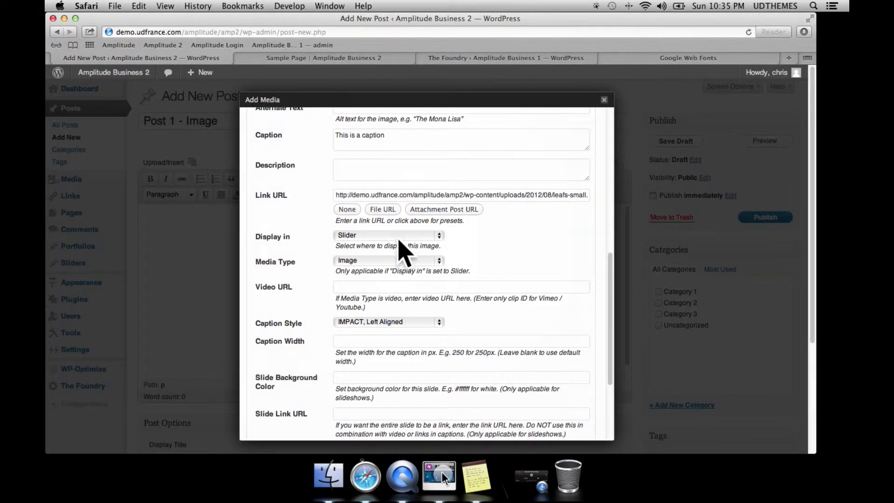
pyautogui.scroll(-1, 530, 247)
pyautogui.scroll(-2, 533, 256)
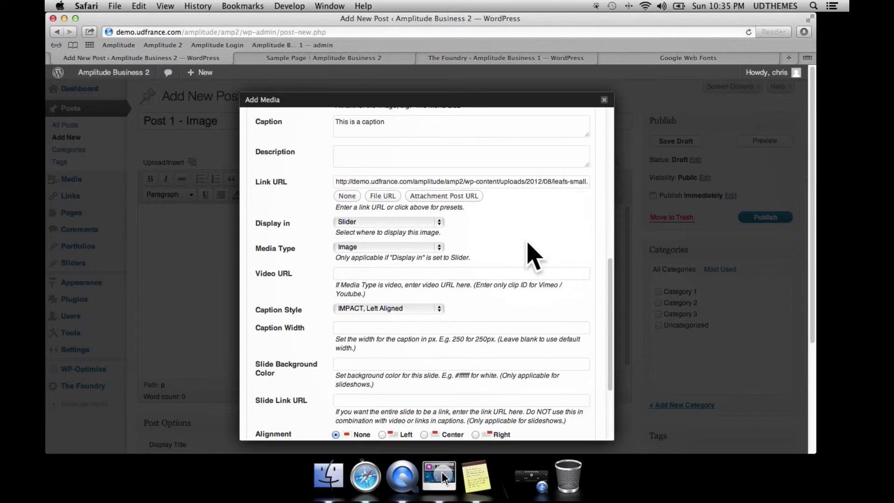
pyautogui.scroll(-2, 533, 256)
pyautogui.scroll(-1, 534, 255)
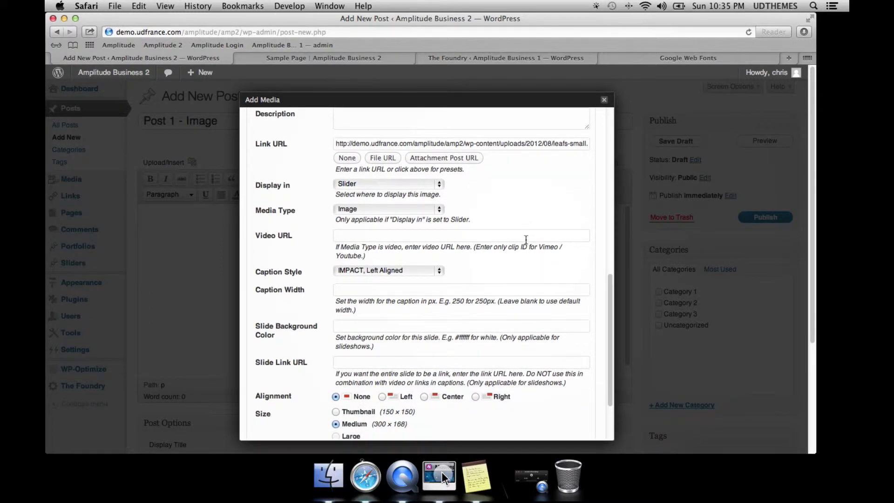
pyautogui.scroll(-2, 525, 239)
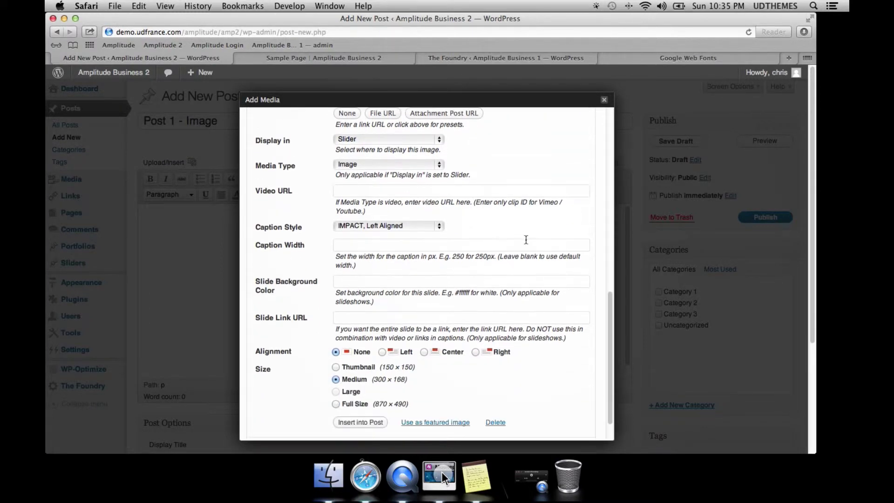
pyautogui.click(412, 226)
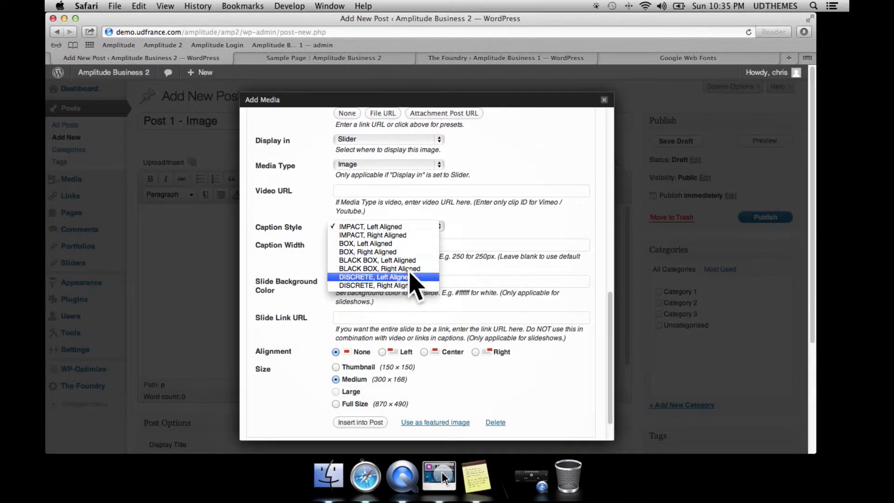
pyautogui.click(493, 226)
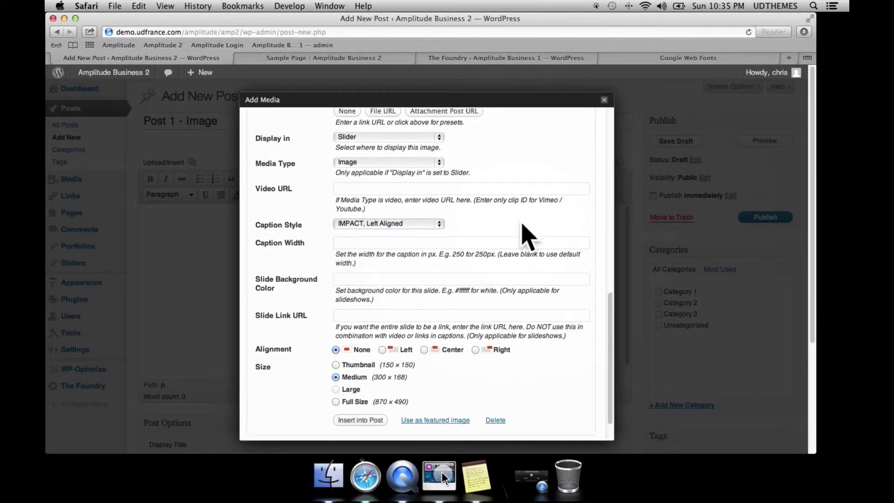
pyautogui.scroll(-2, 512, 235)
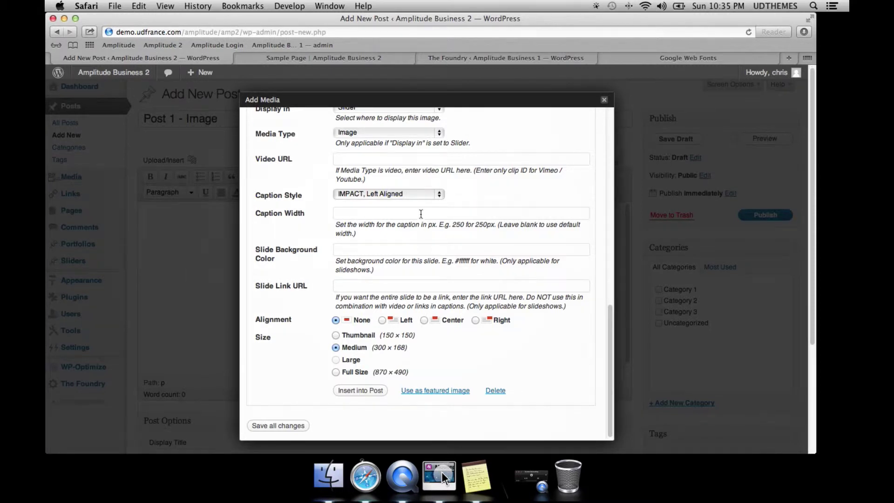
pyautogui.scroll(-3, 421, 214)
pyautogui.click(384, 217)
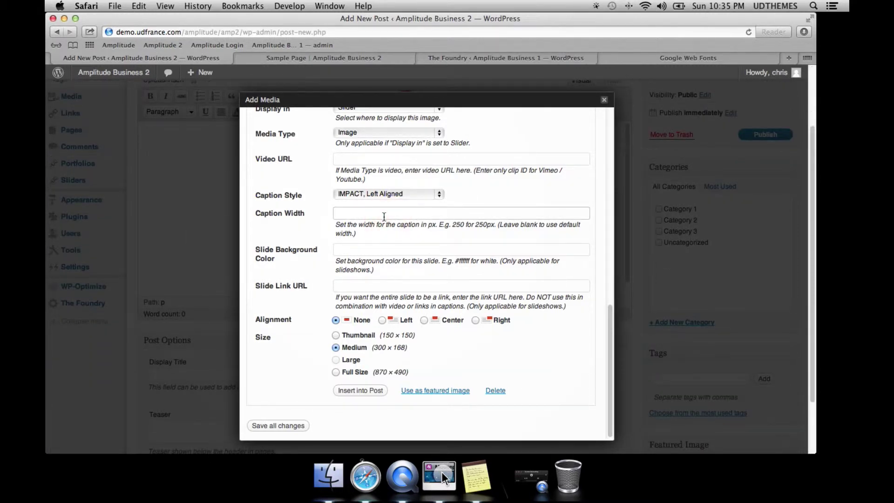
pyautogui.write('200')
pyautogui.click(496, 199)
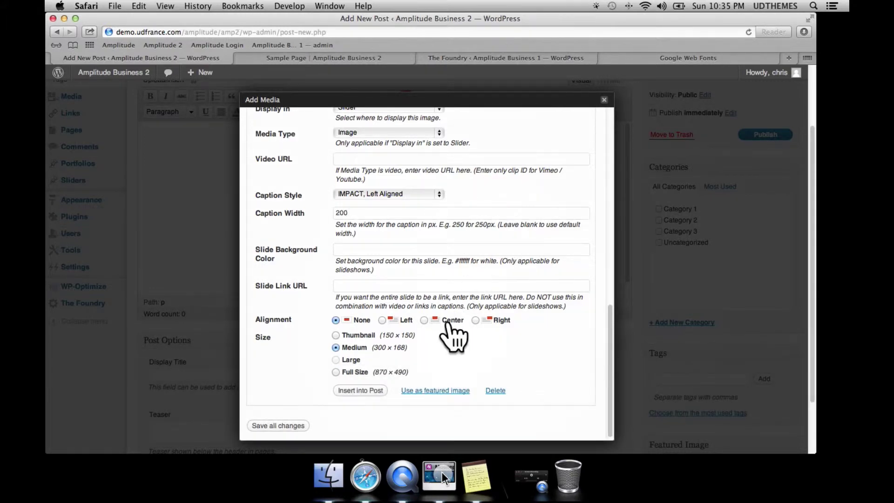
# - Make the leaf image the featured image and return to the post editor
pyautogui.click(430, 391)
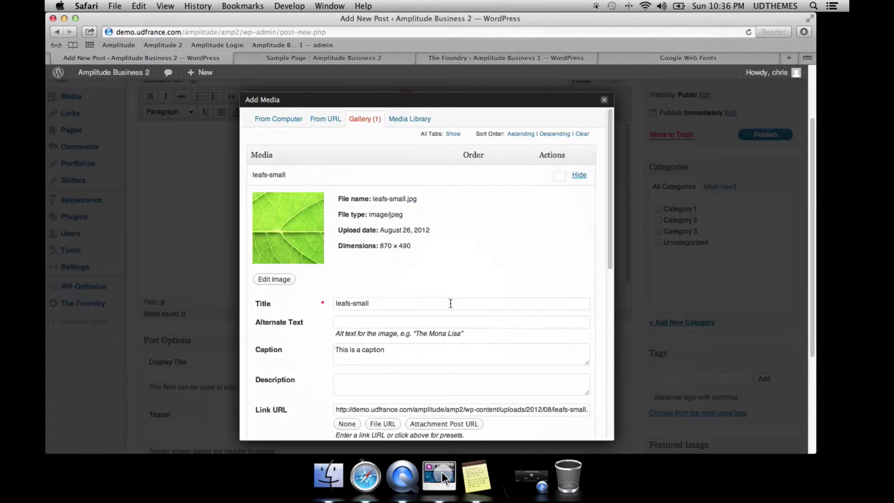
pyautogui.click(604, 100)
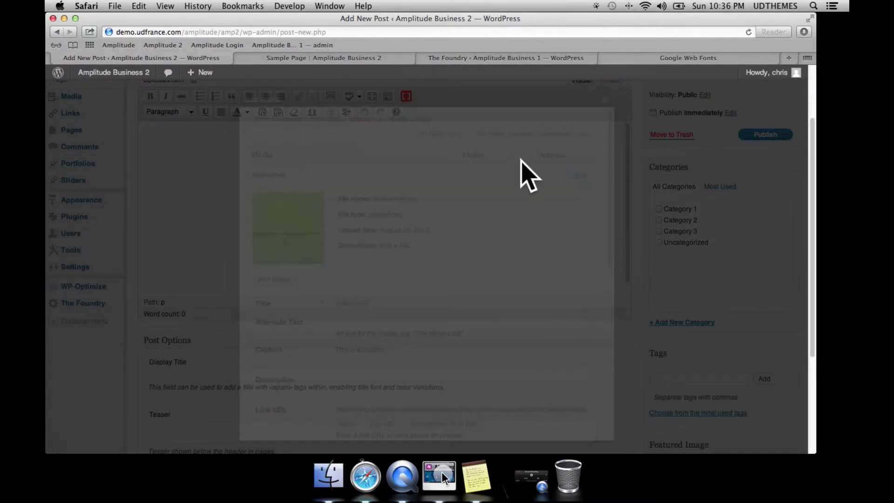
pyautogui.click(457, 171)
pyautogui.scroll(3, 527, 203)
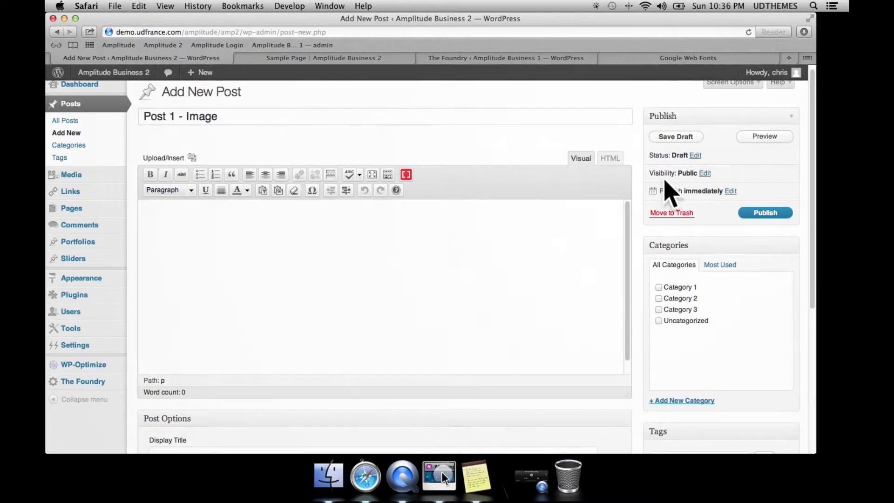
# - Search for 'lorem ipsum' in a new browser tab
pyautogui.click(789, 57)
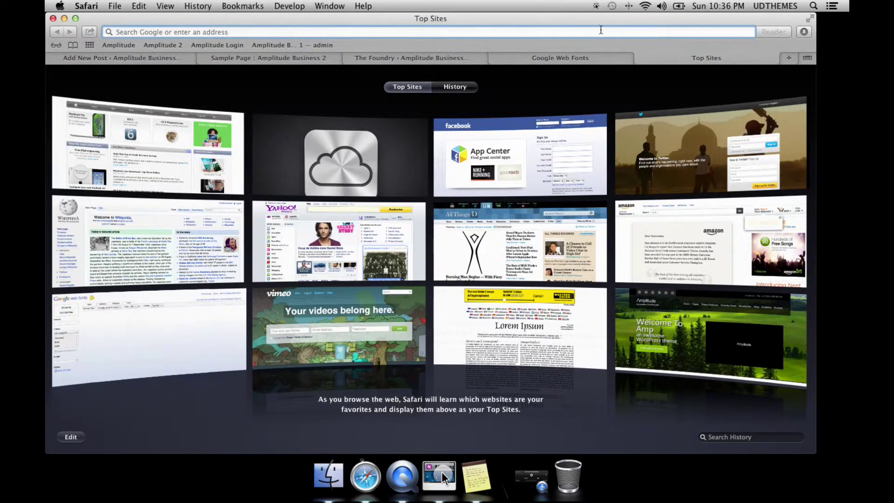
pyautogui.write('lore')
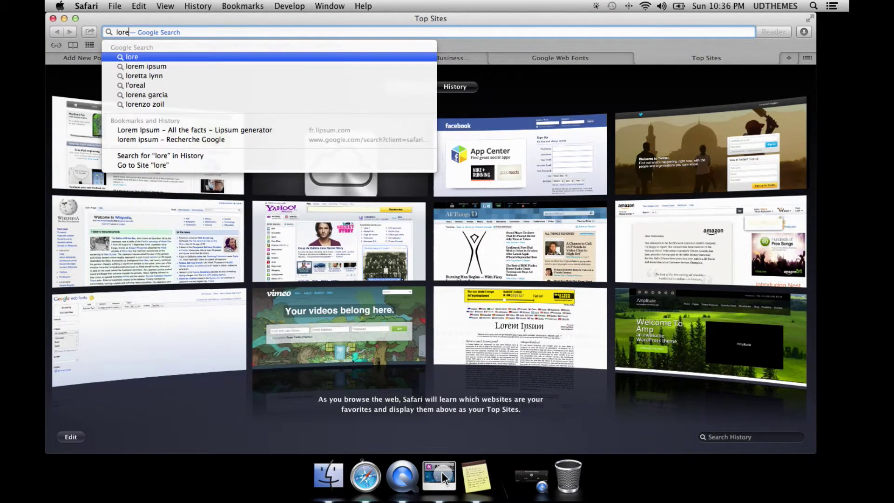
pyautogui.press('Down')
pyautogui.press('Return')
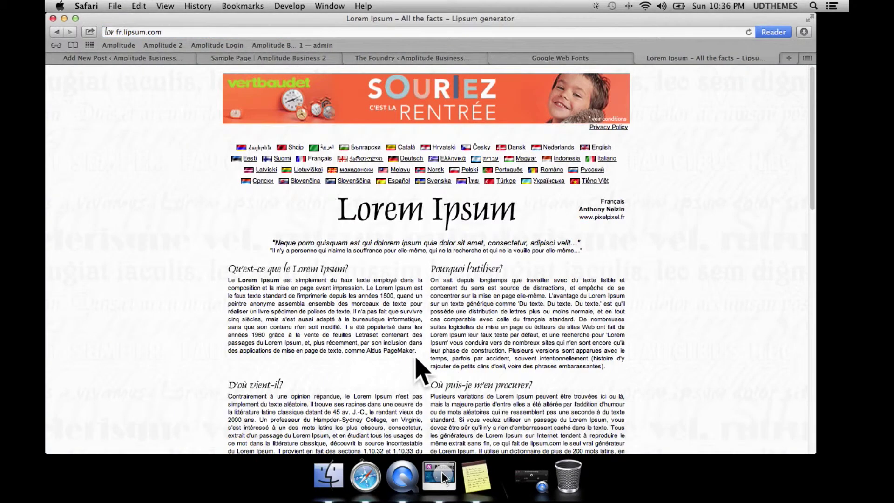
# - Copy the first French Lorem Ipsum paragraph and return to the post body
pyautogui.moveTo(416, 368)
pyautogui.mouseDown()
pyautogui.moveTo(385, 343)
pyautogui.moveTo(227, 283)
pyautogui.mouseUp()
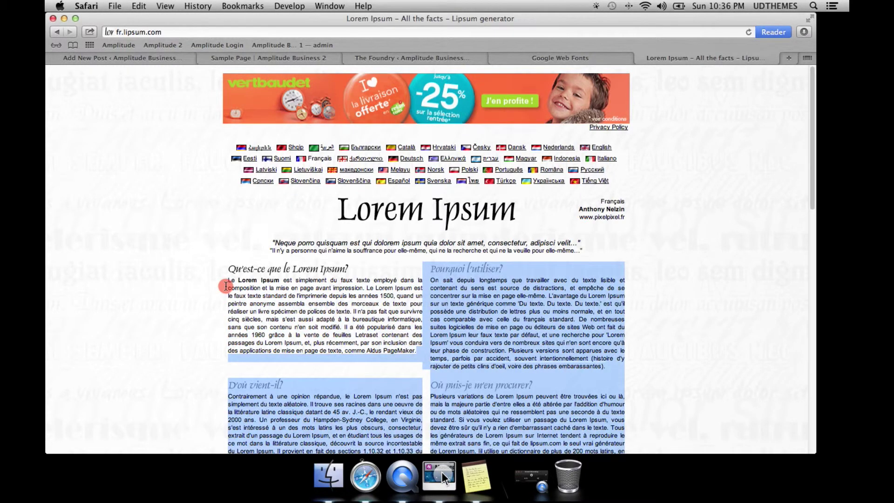
pyautogui.moveTo(227, 279); pyautogui.dragTo(228, 278)
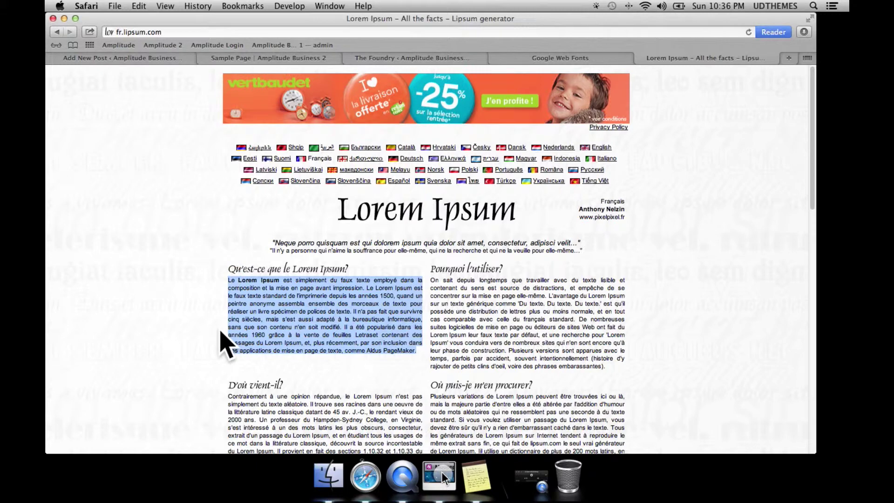
pyautogui.press('super+c')
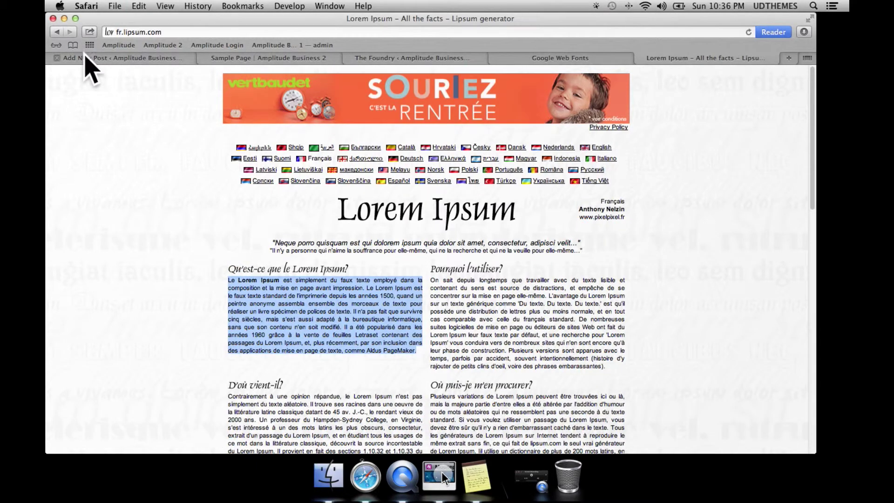
pyautogui.click(85, 56)
pyautogui.click(179, 207)
# - Paste the Lorem Ipsum paragraph, tick Category 1, and publish the post
pyautogui.press('super+v')
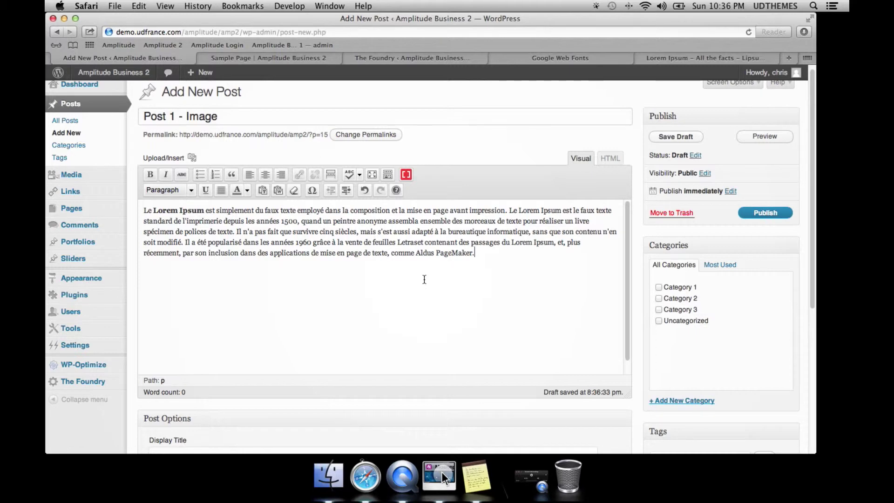
pyautogui.click(658, 286)
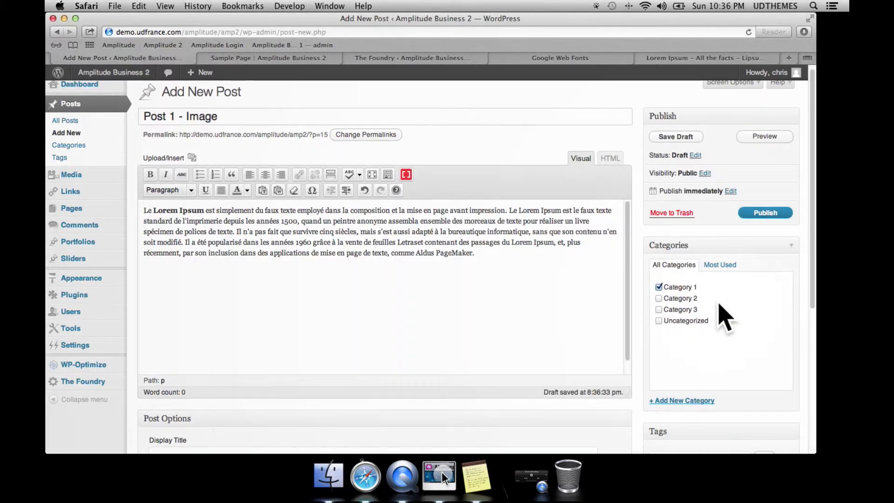
pyautogui.click(765, 212)
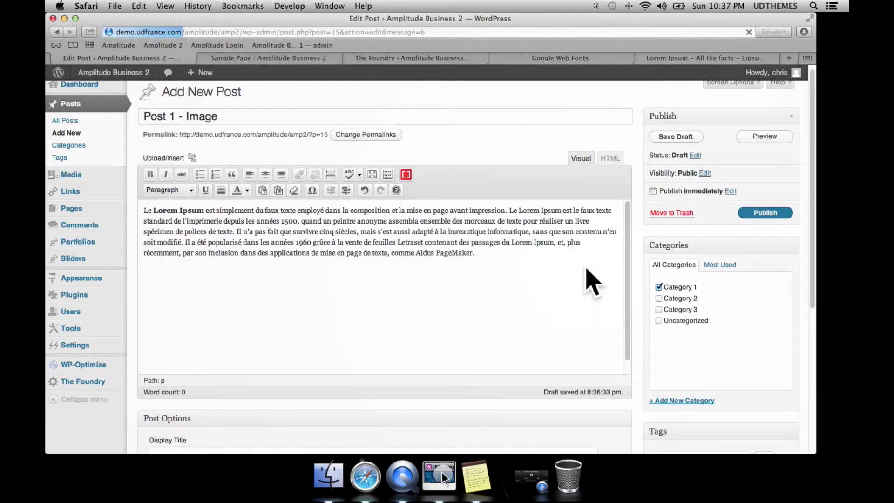
pyautogui.click(305, 58)
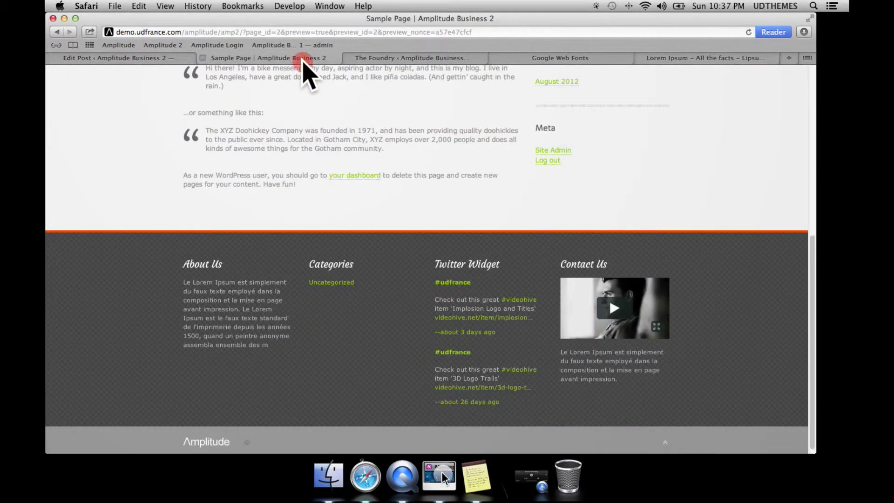
pyautogui.scroll(10, 733, 221)
pyautogui.scroll(5, 698, 205)
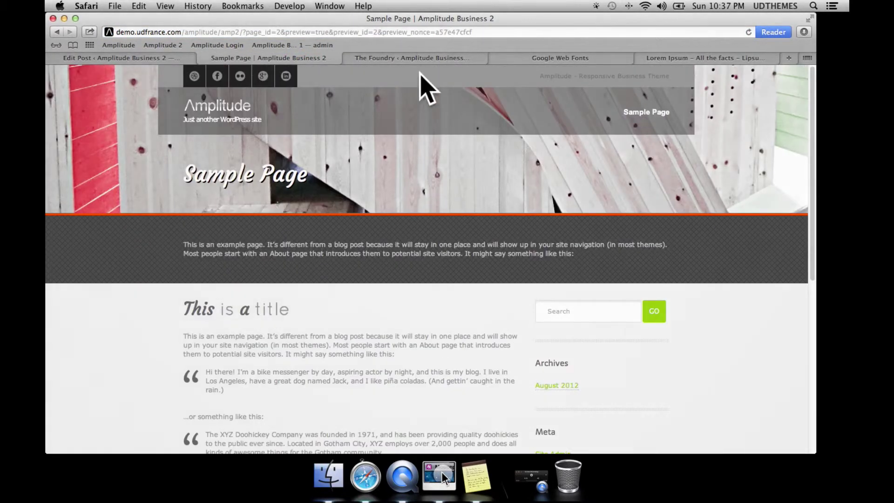
pyautogui.click(748, 31)
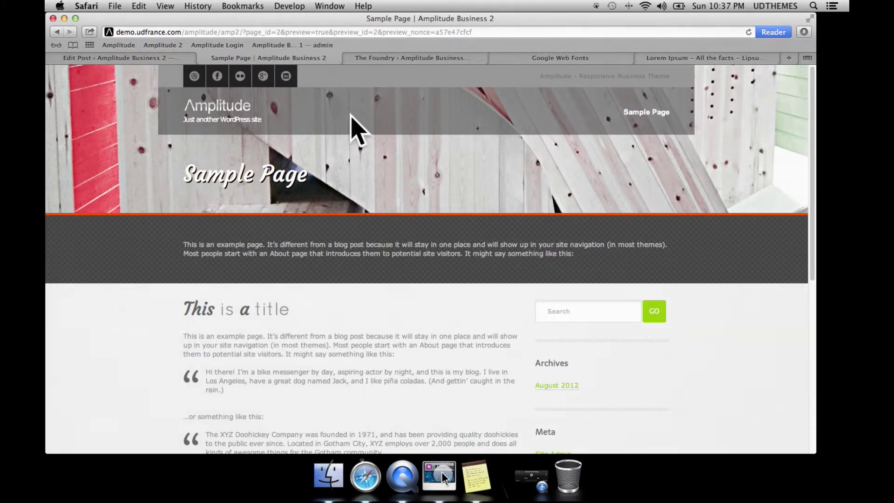
pyautogui.click(115, 57)
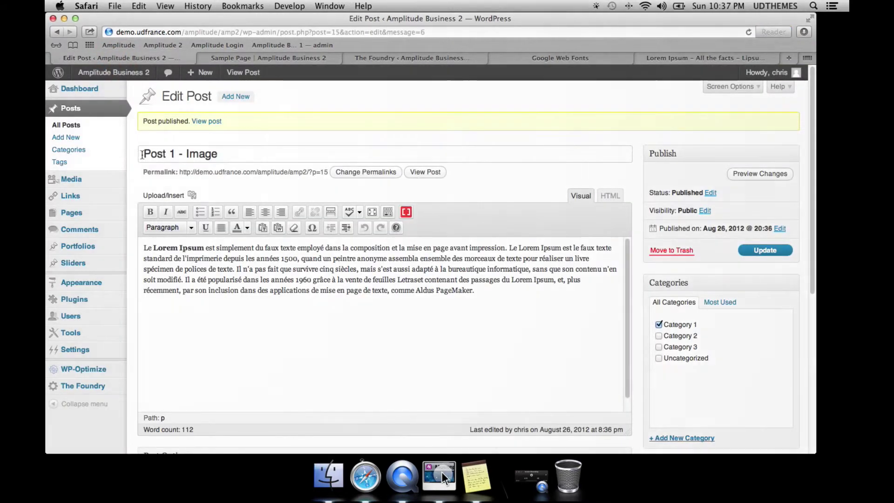
# - Publish an empty page titled 'Blog' using the Default Template
pyautogui.click(66, 137)
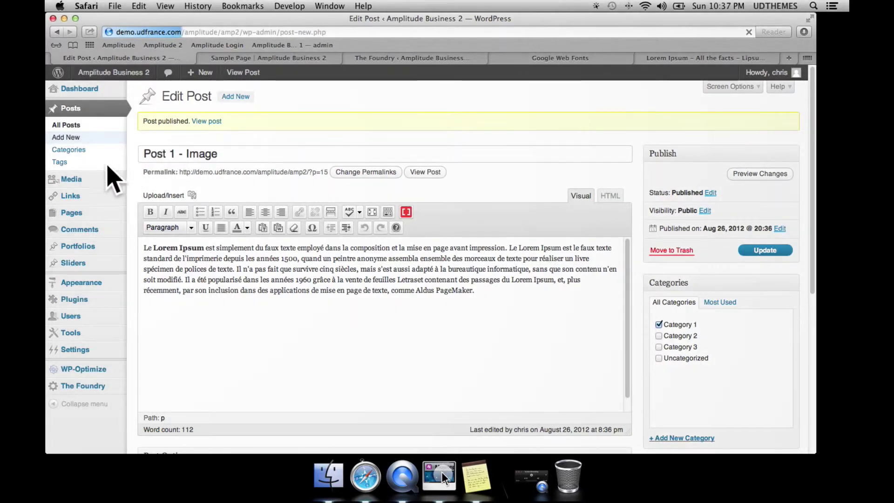
pyautogui.click(748, 32)
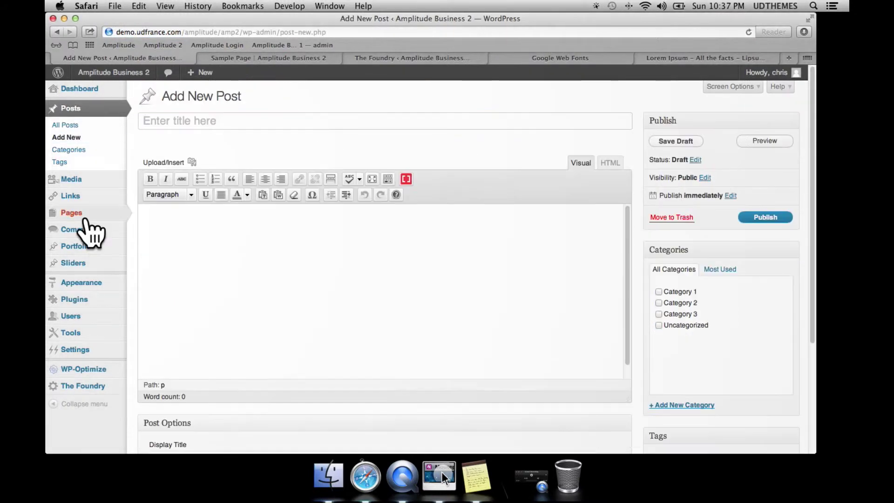
pyautogui.click(80, 215)
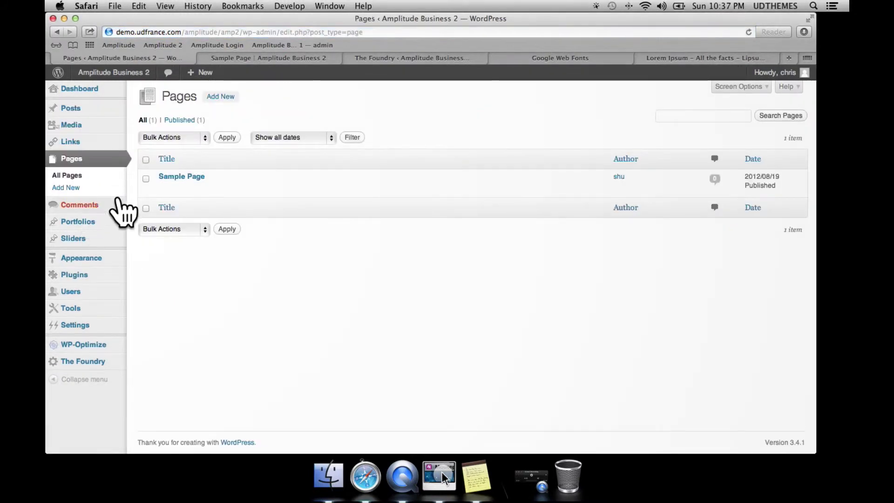
pyautogui.click(86, 187)
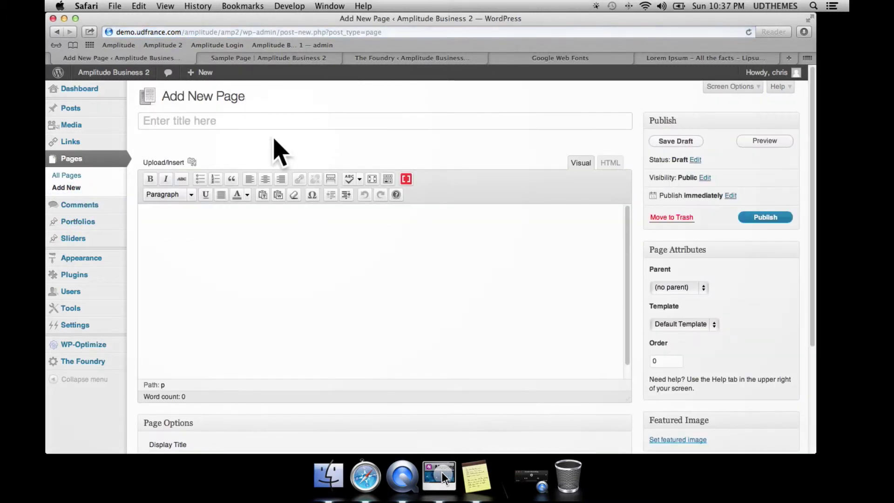
pyautogui.write('B')
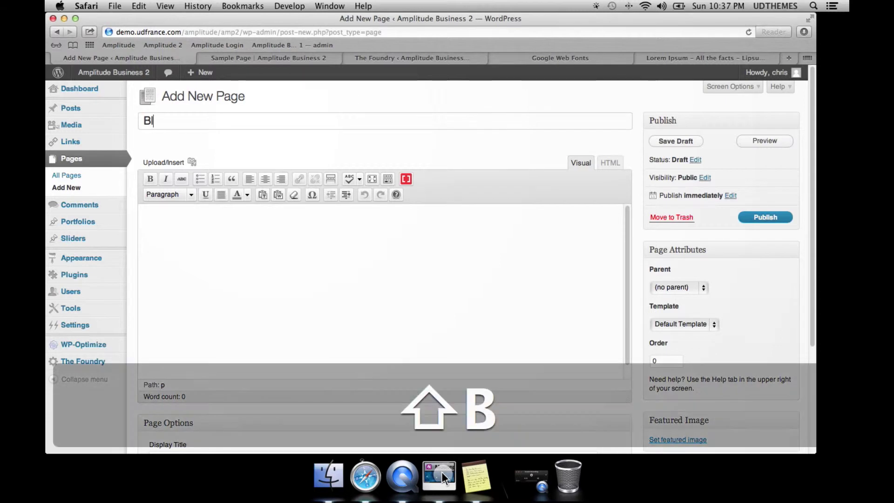
pyautogui.write('log')
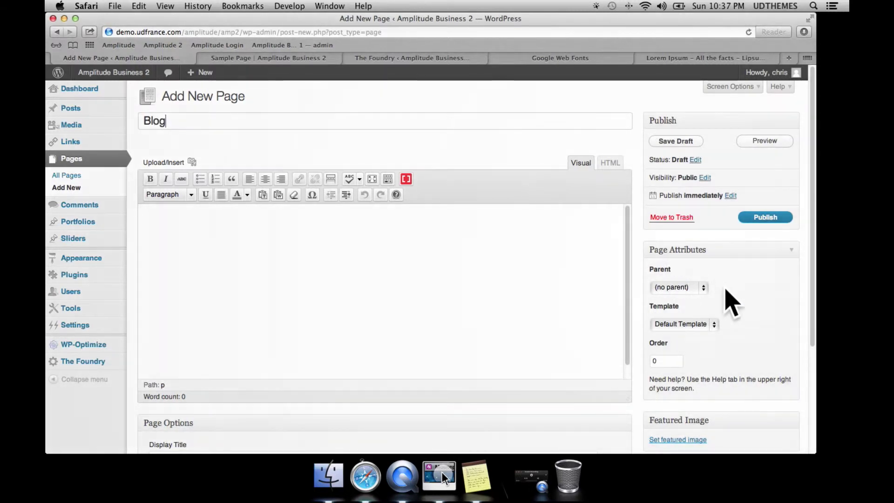
pyautogui.click(712, 323)
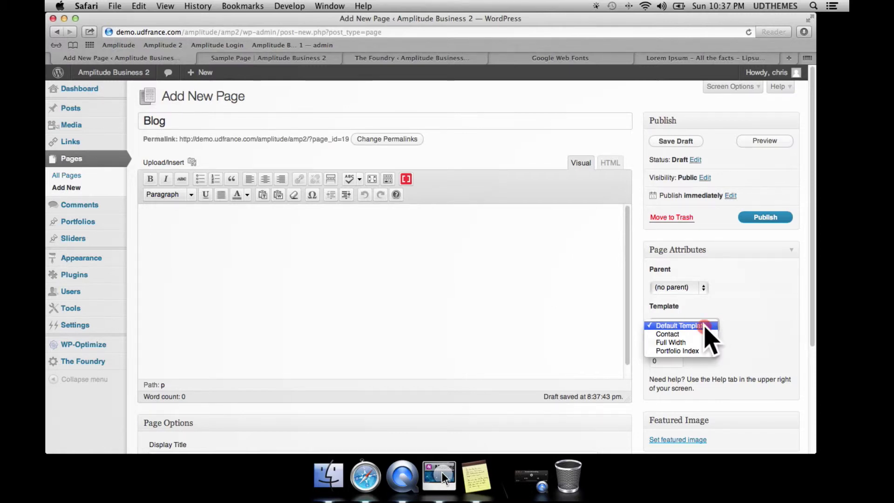
pyautogui.click(705, 326)
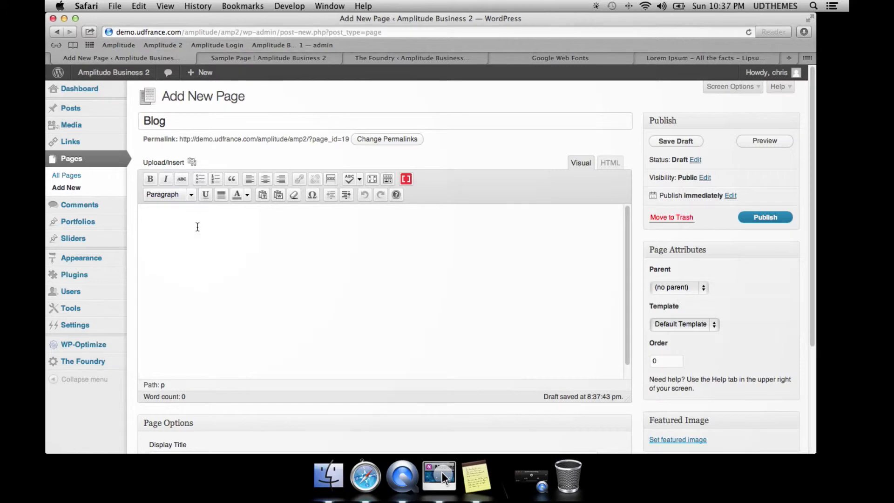
pyautogui.click(763, 218)
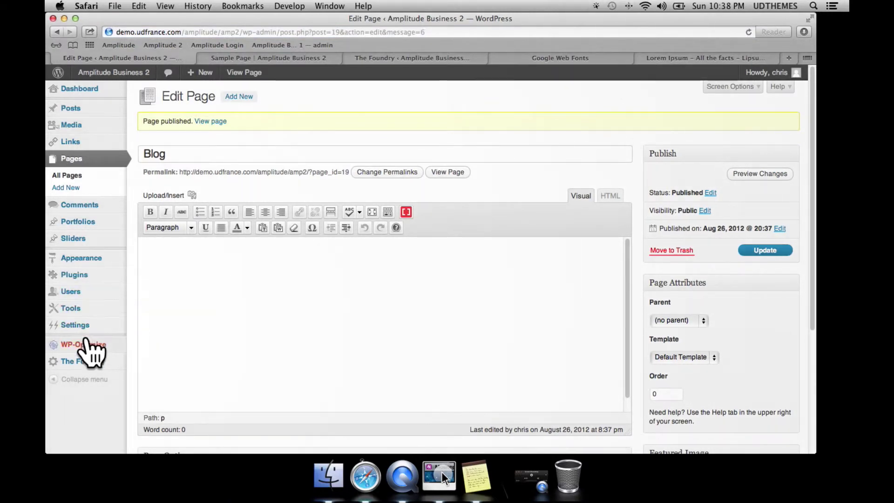
# - Save Reading settings with a static front page and Blog as the posts page
pyautogui.moveTo(75, 324)
pyautogui.click(180, 350)
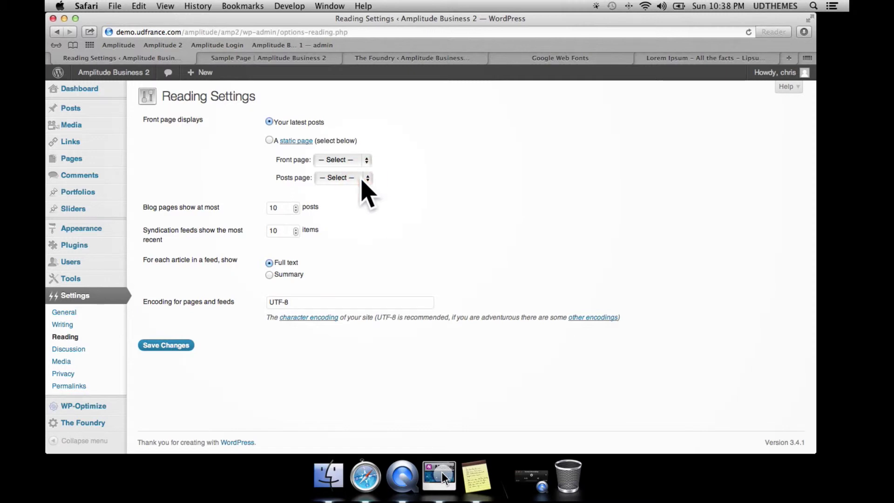
pyautogui.click(269, 140)
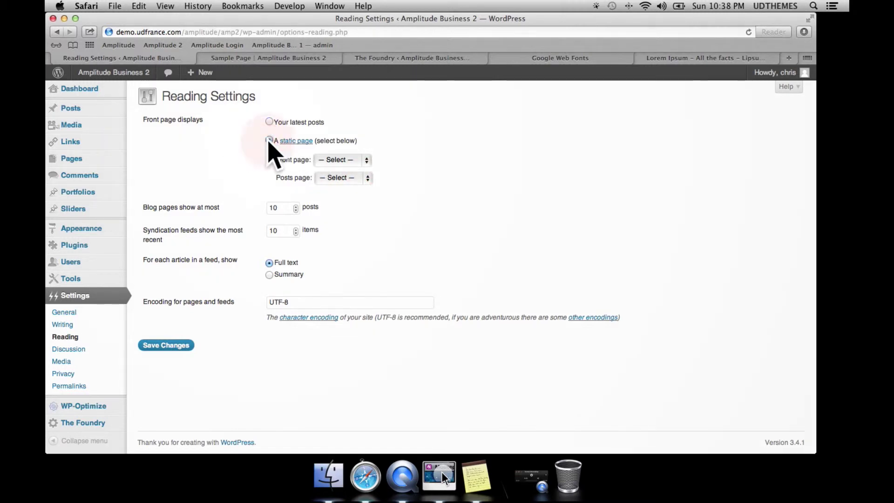
pyautogui.click(359, 179)
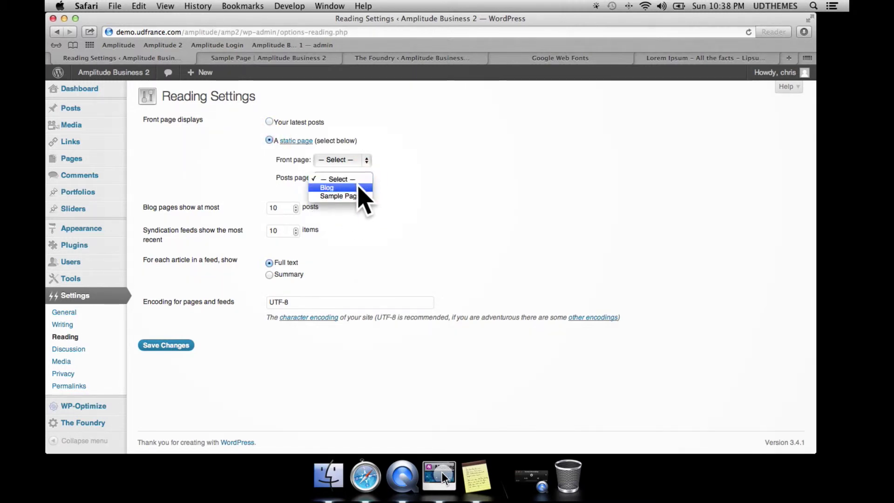
pyautogui.click(359, 191)
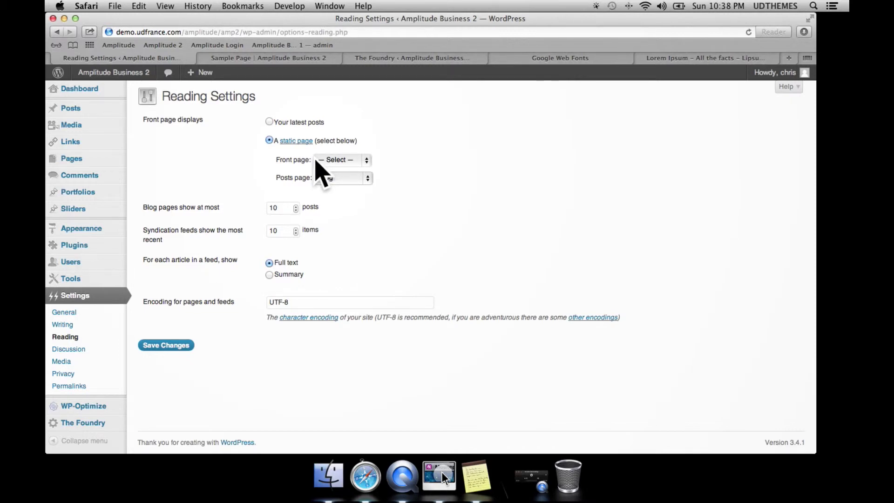
pyautogui.click(177, 345)
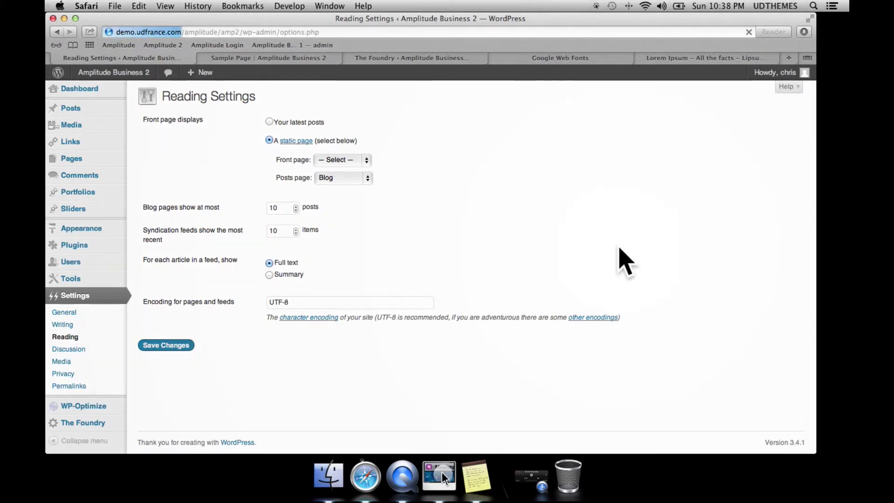
pyautogui.click(269, 58)
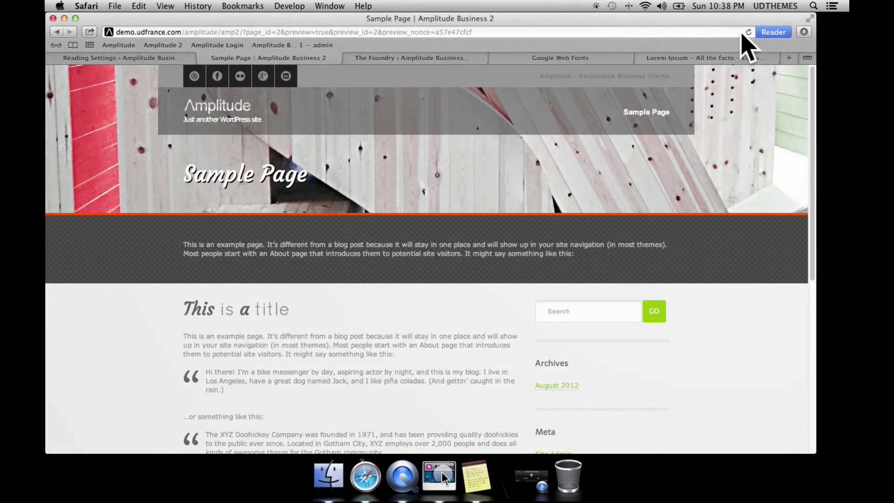
# - Reload the site and scroll the Blog page to confirm Post 1 – Image and its captioned leaf picture
pyautogui.click(748, 31)
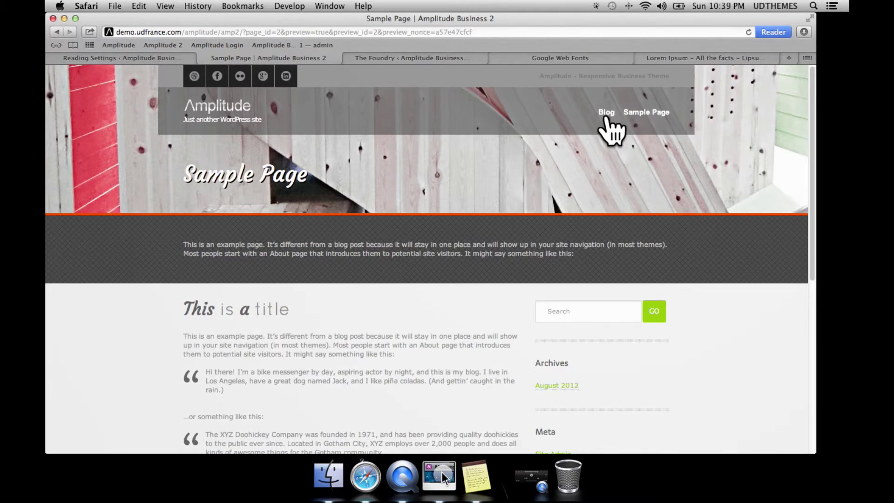
pyautogui.click(605, 114)
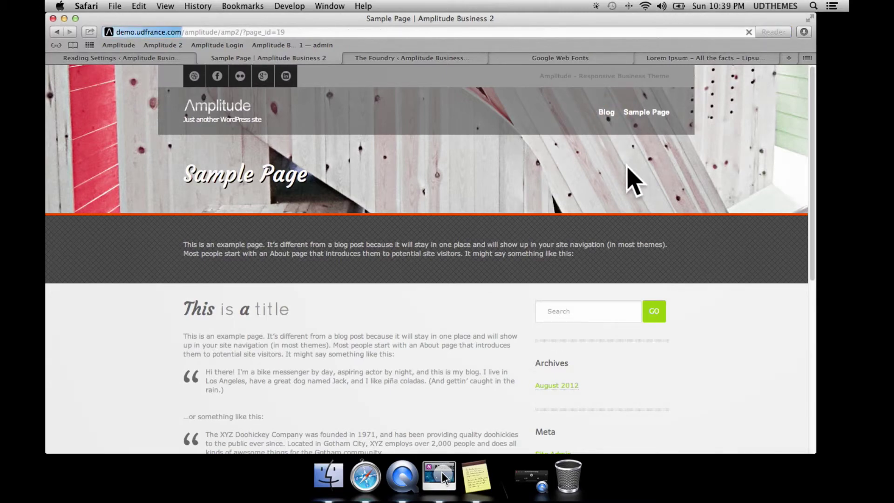
pyautogui.scroll(-2, 480, 181)
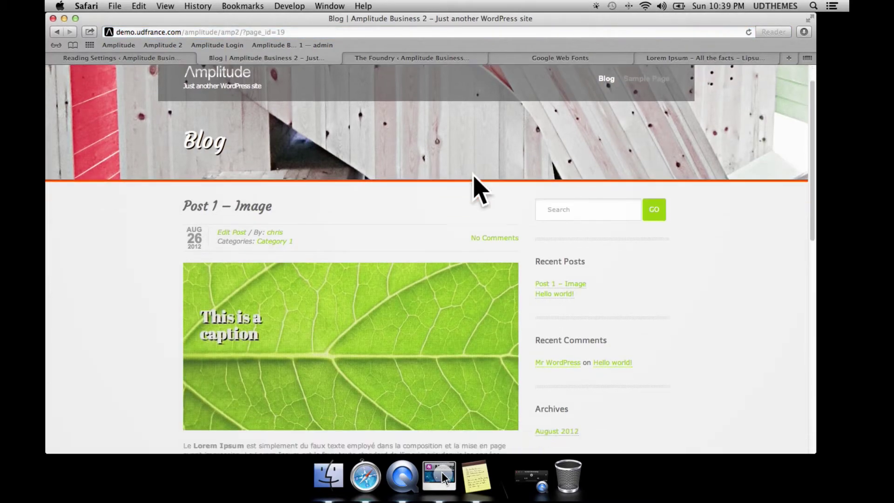
pyautogui.scroll(-2, 477, 186)
pyautogui.scroll(-5, 480, 190)
pyautogui.scroll(-2, 477, 186)
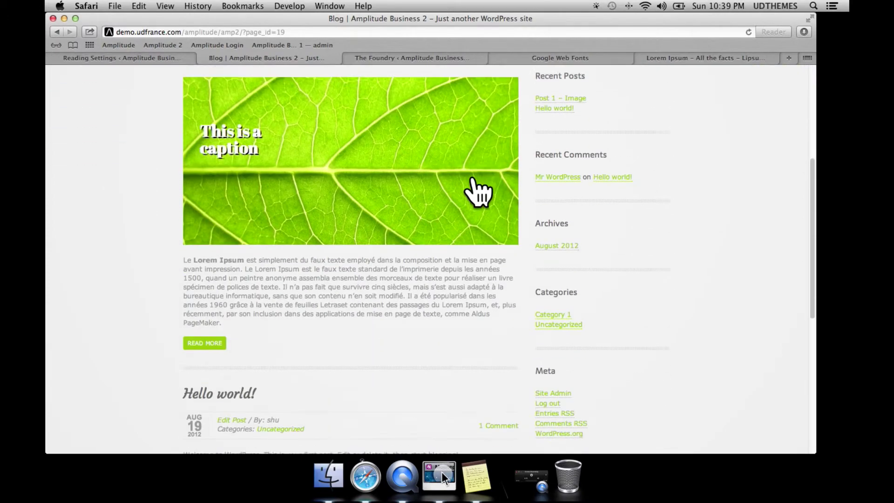
pyautogui.scroll(-2, 477, 188)
pyautogui.scroll(-3, 477, 190)
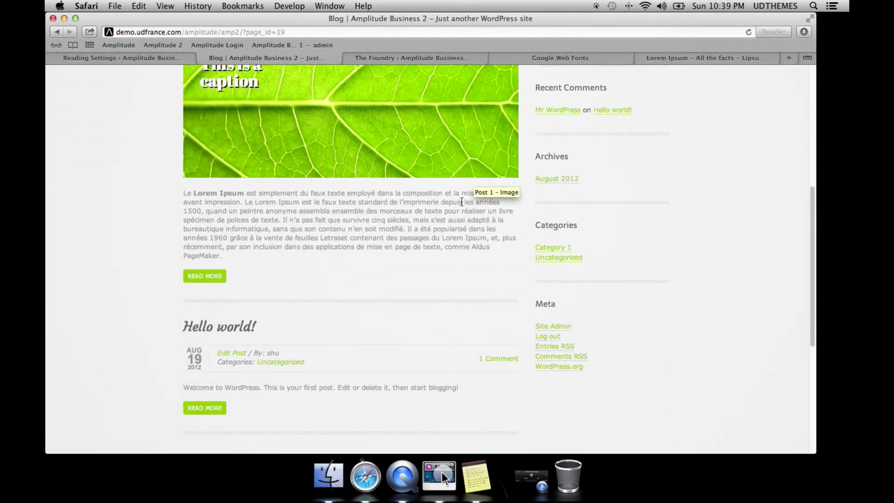
pyautogui.scroll(1, 461, 202)
pyautogui.scroll(3, 463, 209)
pyautogui.scroll(3, 463, 209)
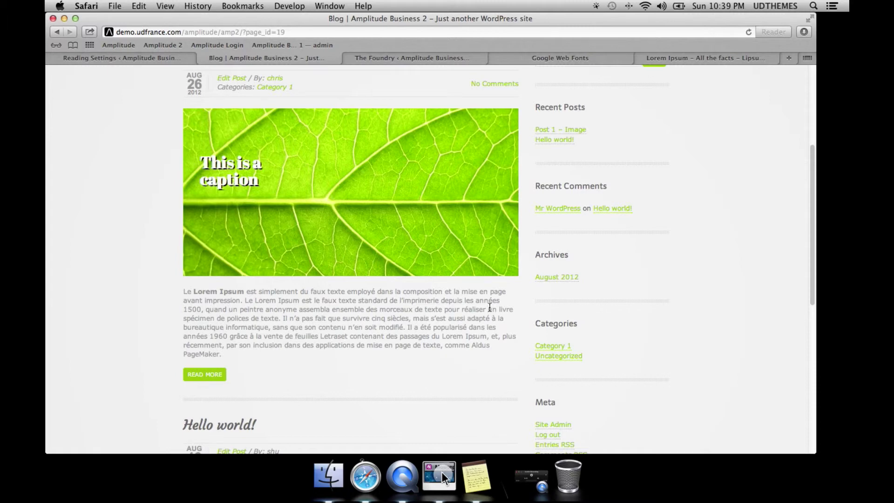
pyautogui.scroll(1, 490, 307)
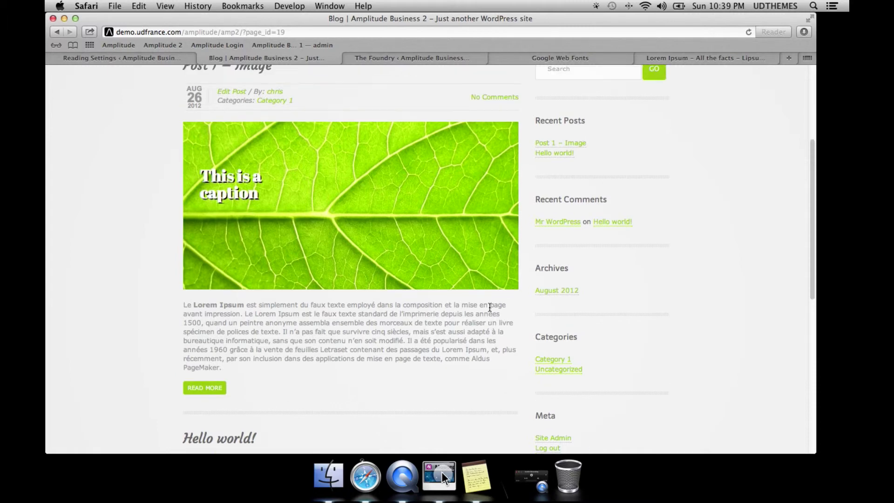
pyautogui.click(108, 59)
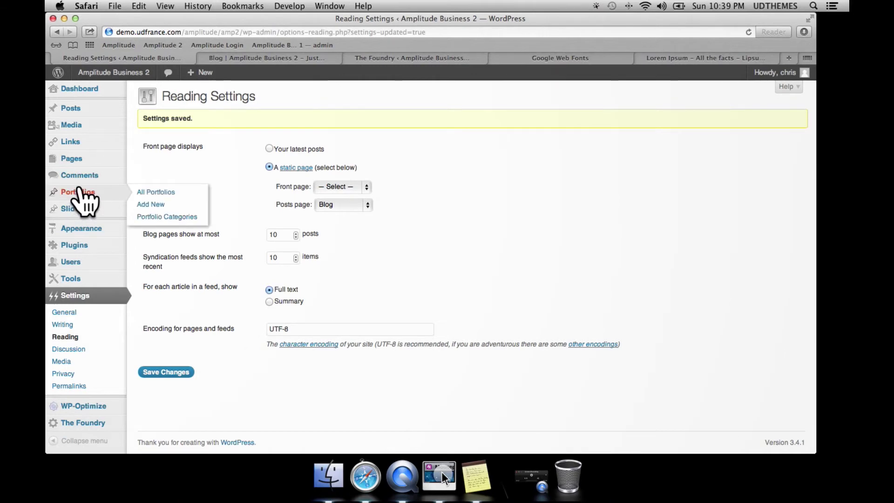
# - Insert a More tag after 'livre' in Post 1 - Image and update the post
pyautogui.moveTo(70, 141)
pyautogui.click(85, 110)
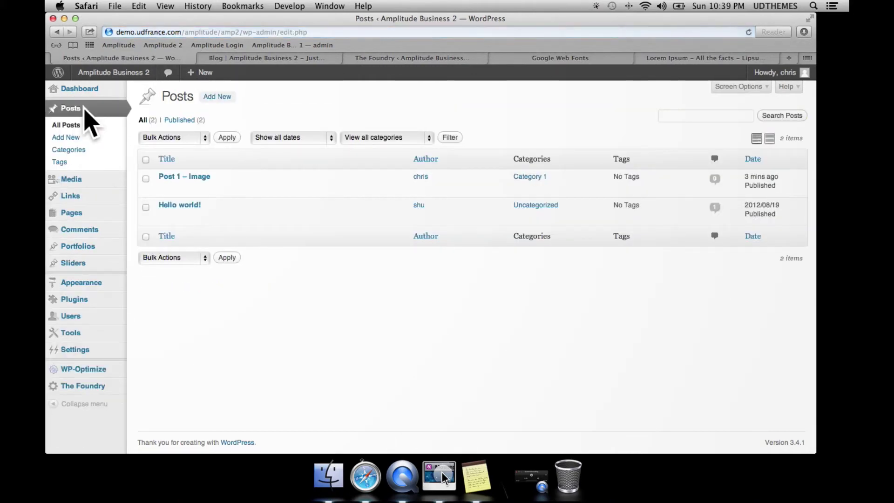
pyautogui.click(164, 187)
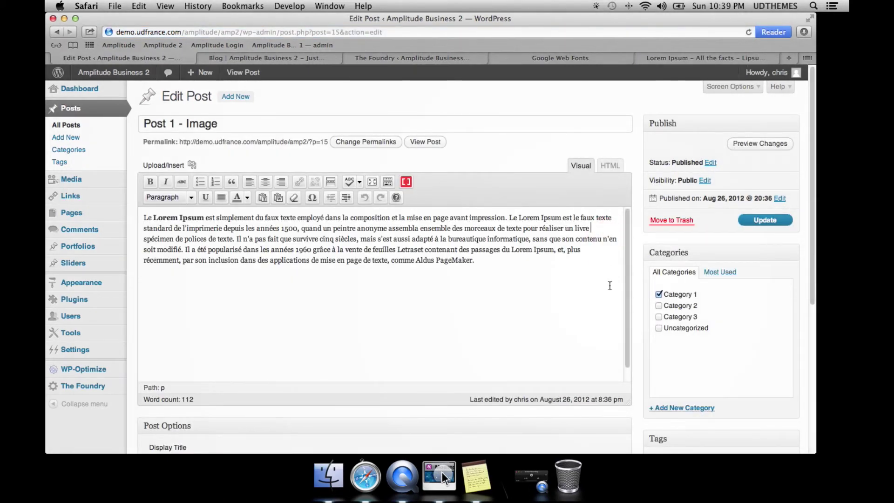
pyautogui.press('Return')
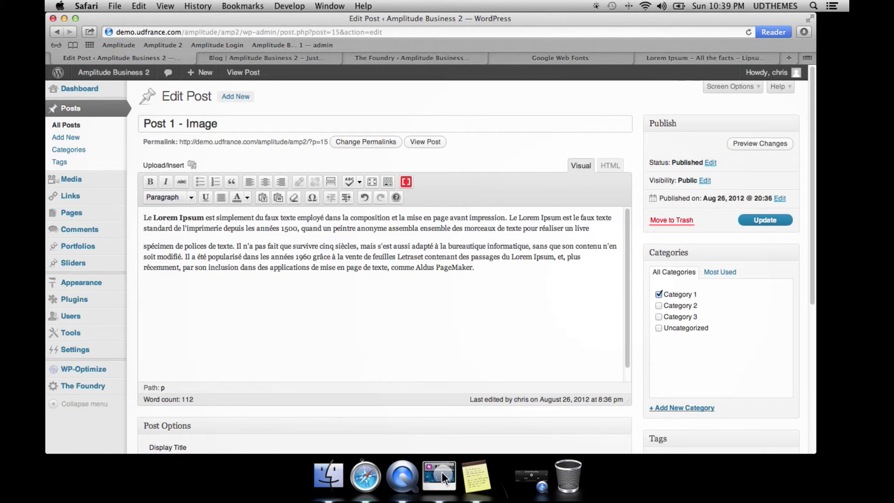
pyautogui.press('Return')
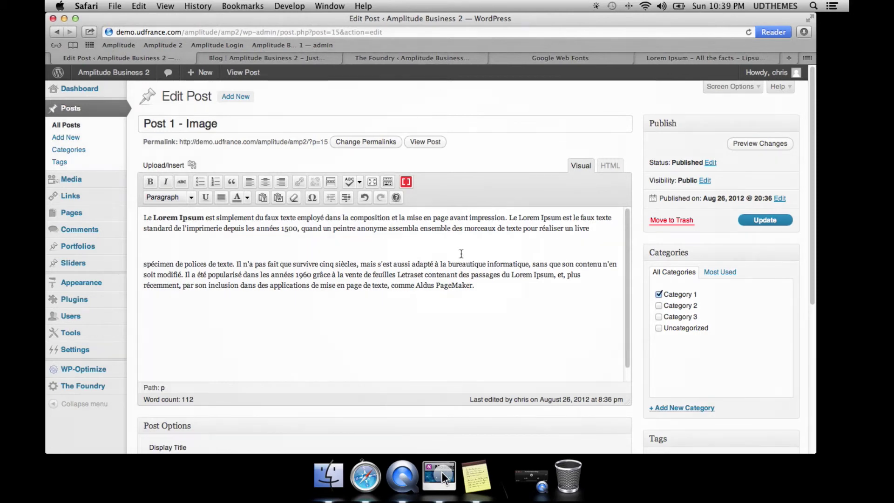
pyautogui.click(331, 182)
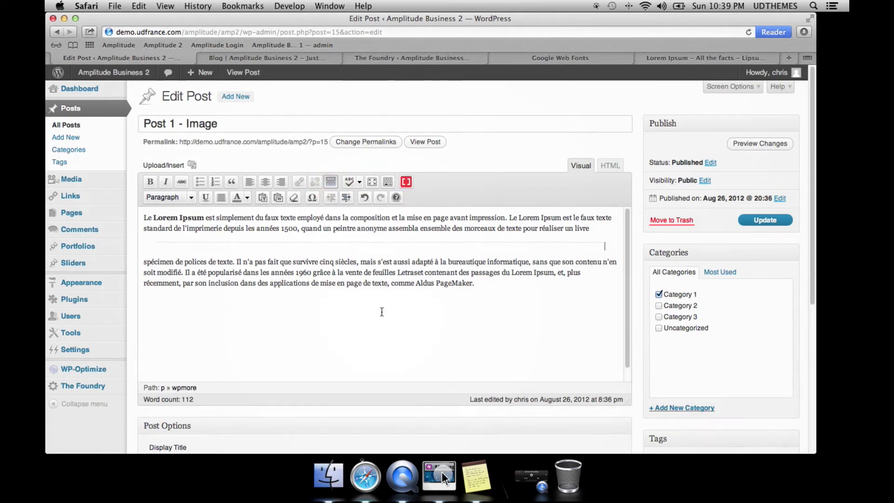
pyautogui.click(782, 225)
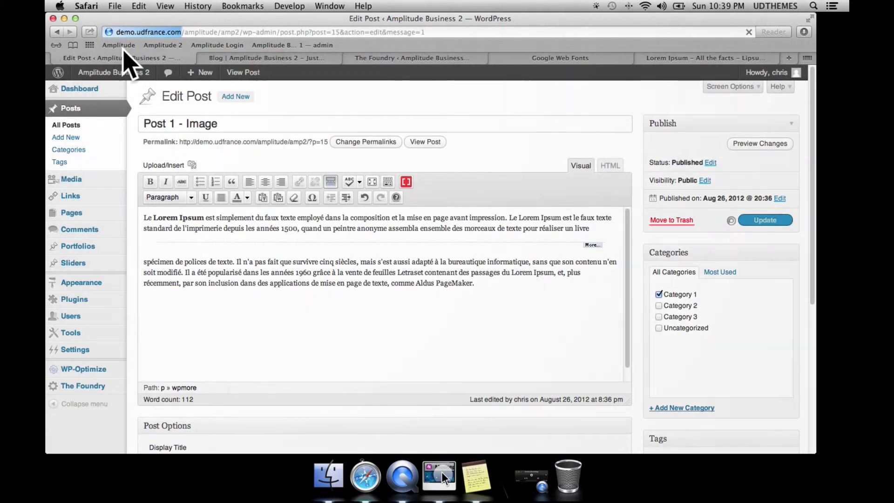
pyautogui.click(253, 58)
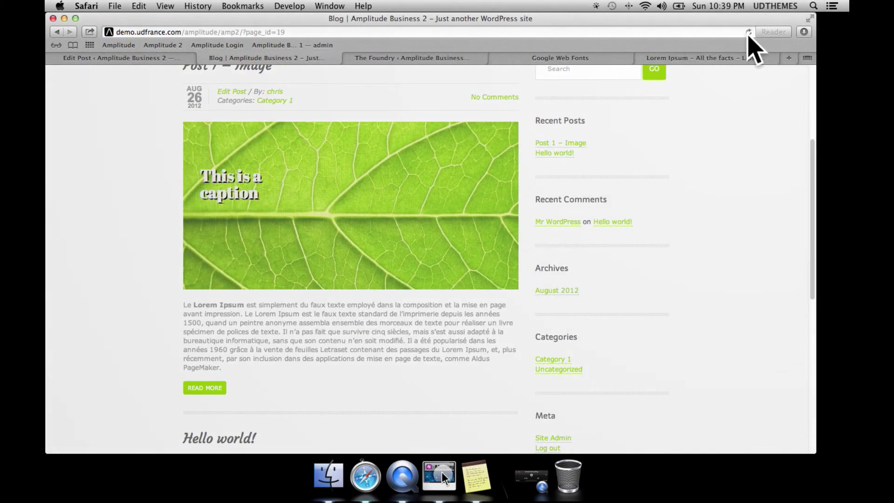
# - Reload the Blog to see the Read More excerpt, then open the full Post 1 – Image page
pyautogui.click(748, 31)
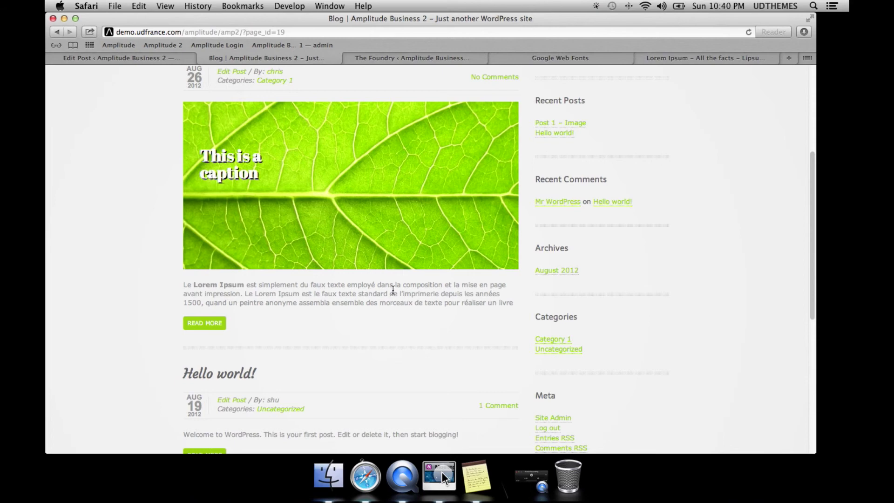
pyautogui.click(326, 201)
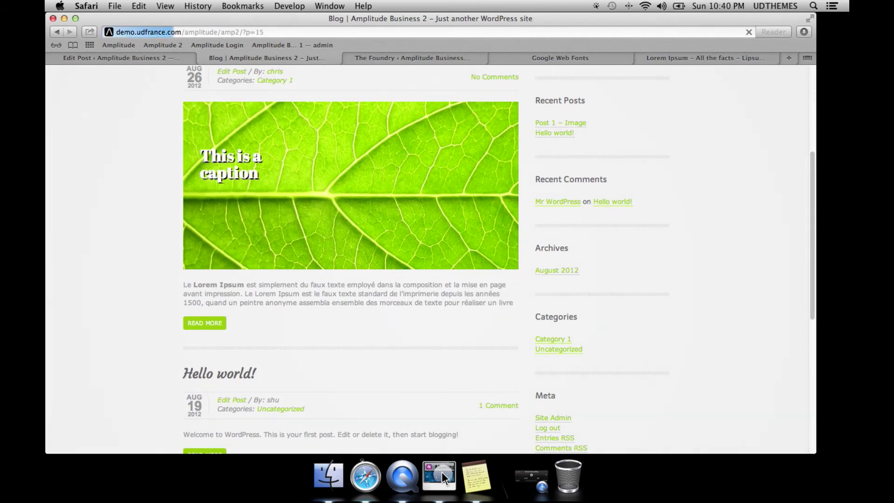
pyautogui.scroll(-1, 414, 325)
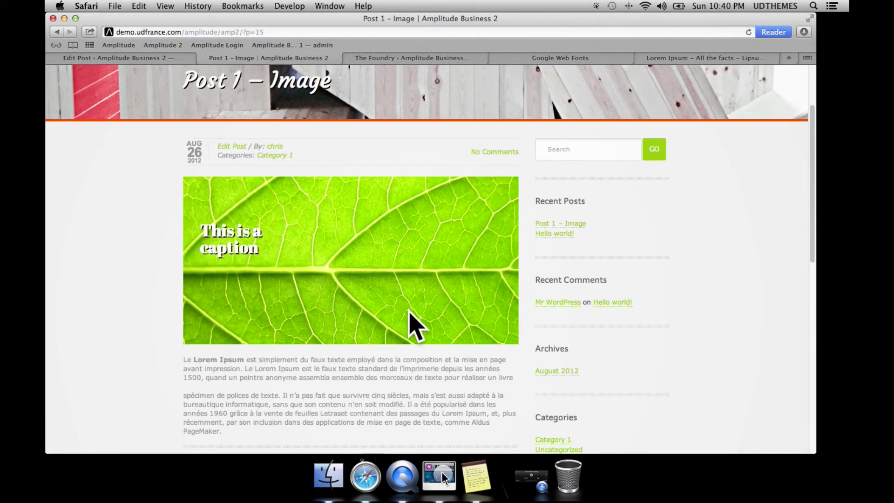
pyautogui.scroll(-4, 409, 310)
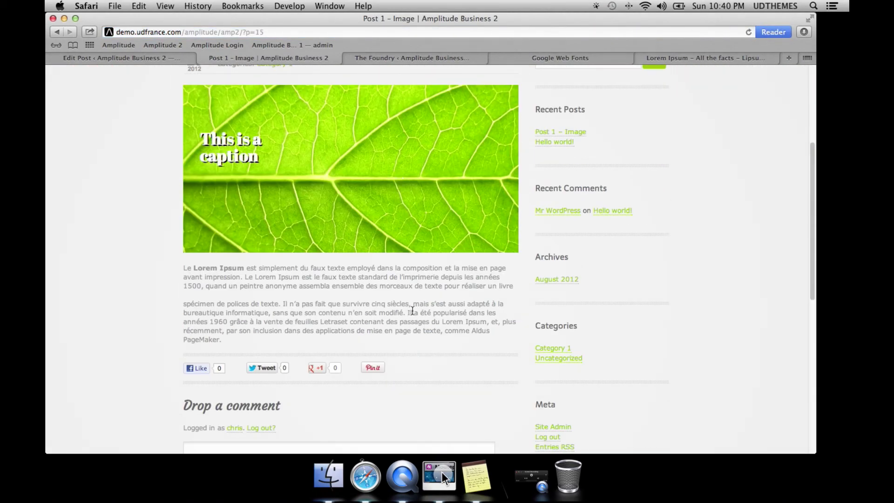
pyautogui.scroll(2, 413, 311)
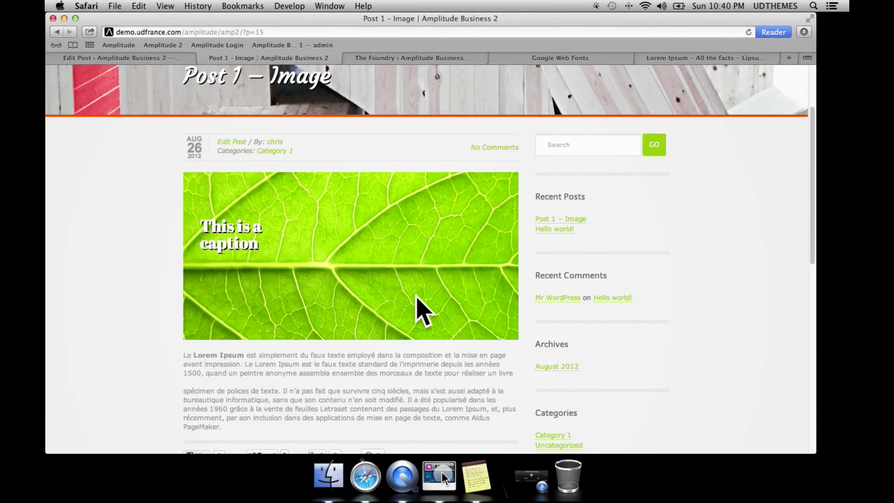